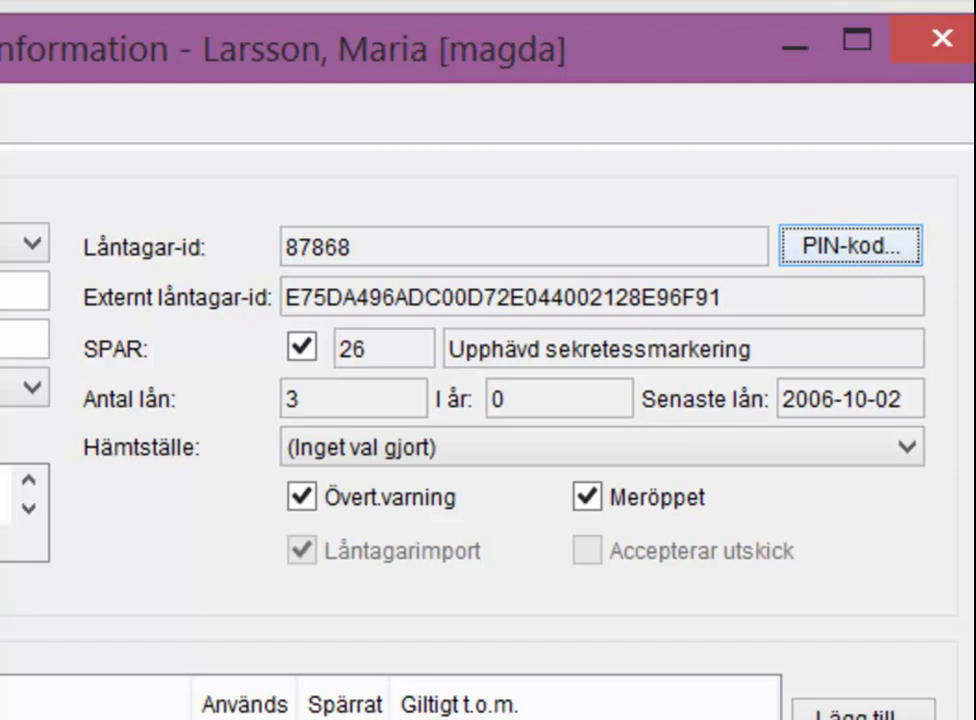
- Enter the new PIN code in Ny, repeat it in Bekräfta ny, and save it
{"action": "left_click", "coordinate": [848, 245]}
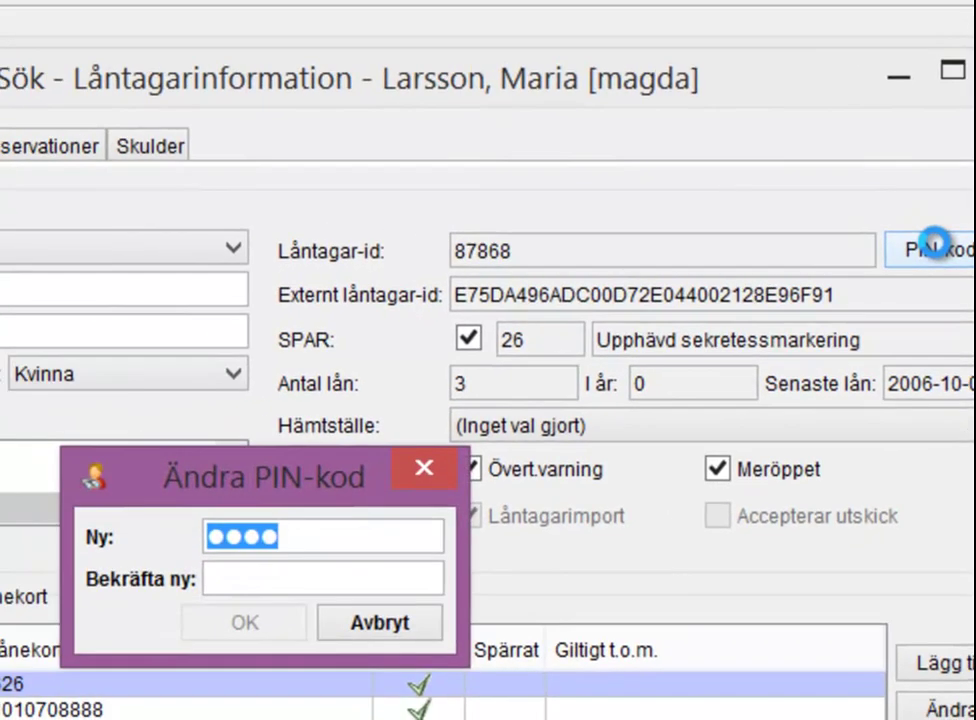
{"action": "type", "text": "1234"}
{"action": "key", "text": "Tab"}
{"action": "type", "text": "1"}
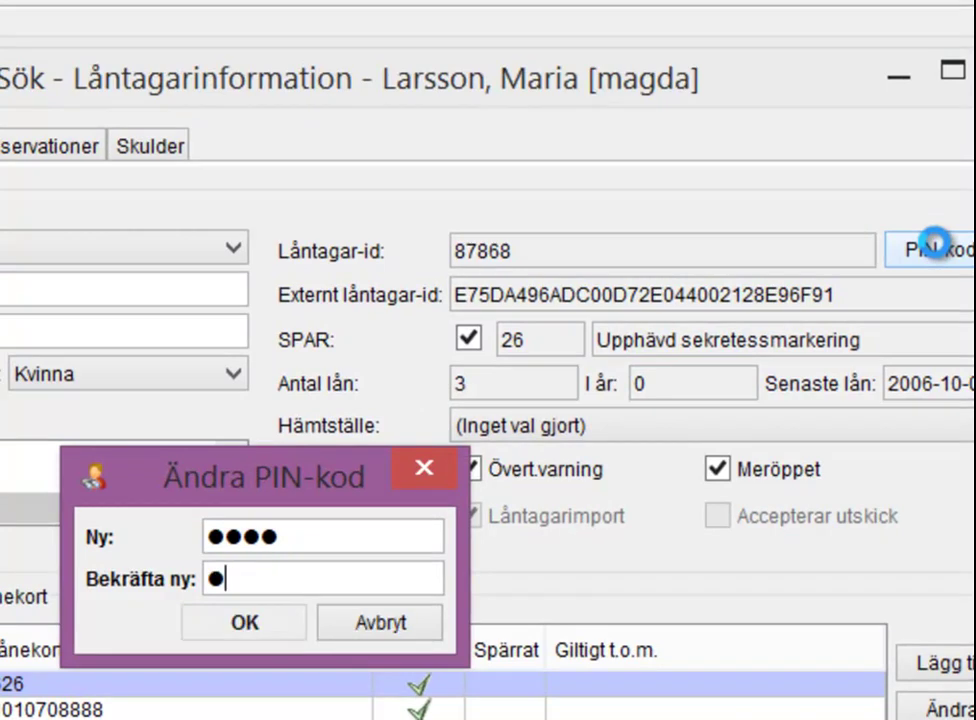
{"action": "type", "text": "234"}
{"action": "key", "text": "Return"}
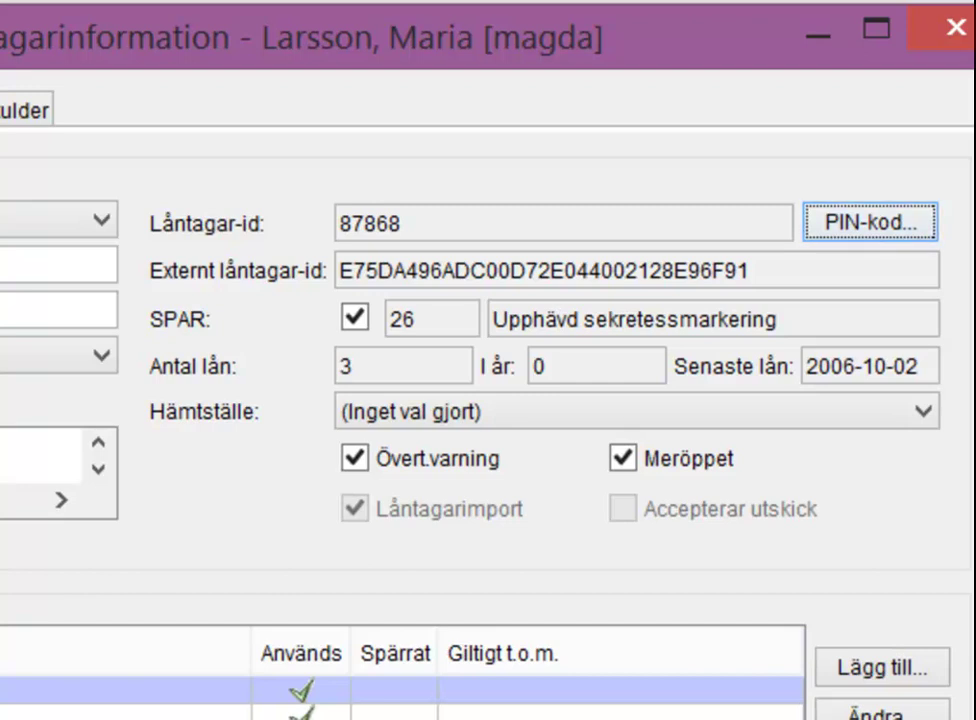
- Choose Almtuna stadsbibliotek as the Hämtställe pickup library
{"action": "left_click", "coordinate": [924, 415]}
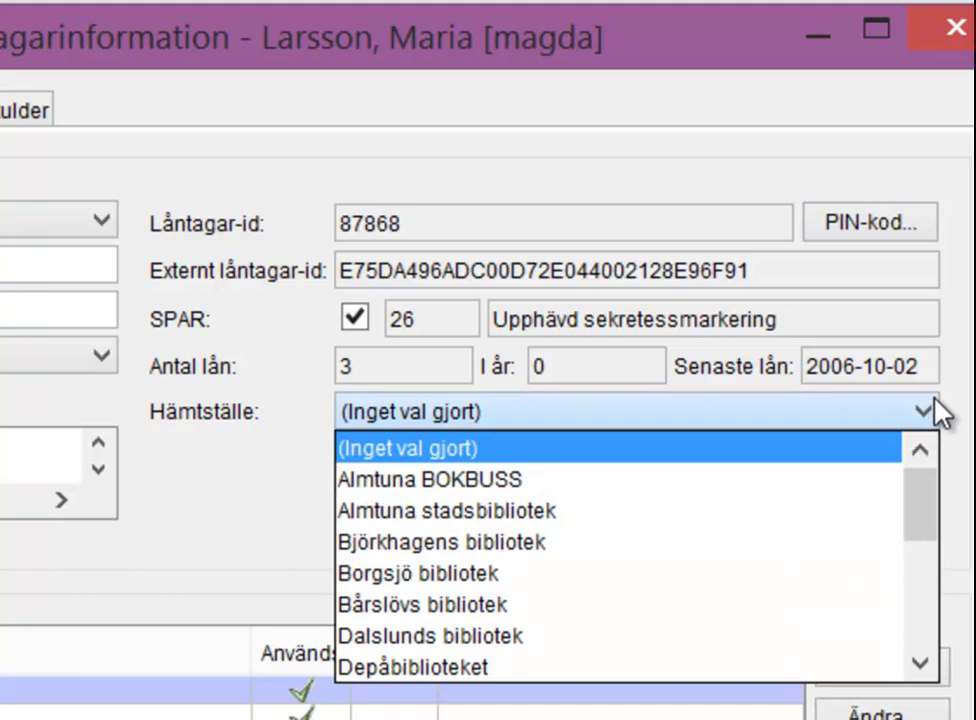
{"action": "left_click", "coordinate": [712, 513]}
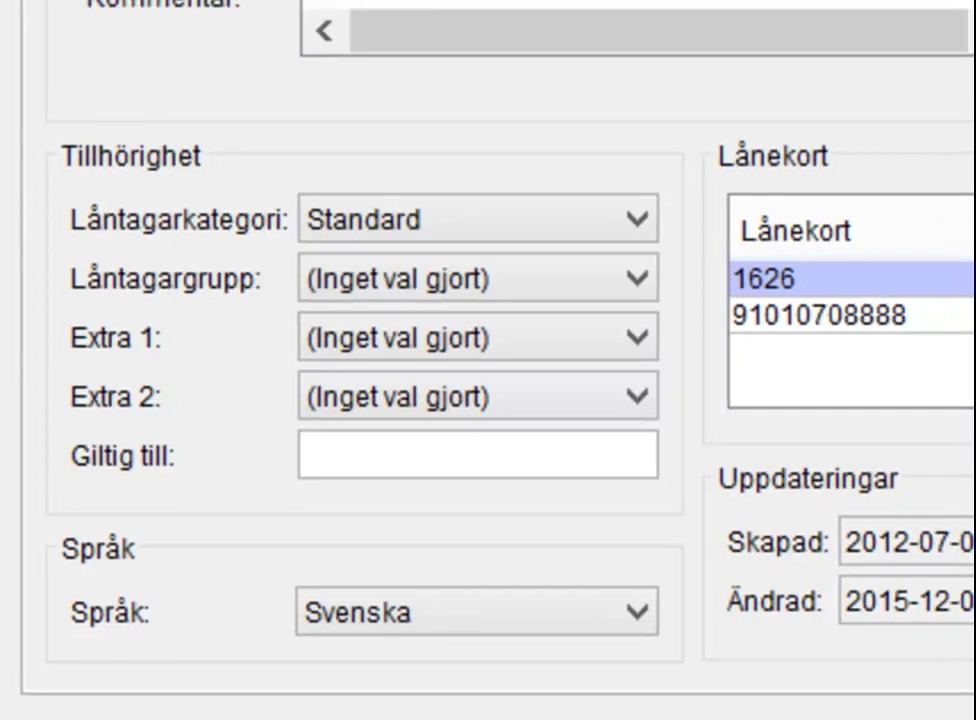
{"action": "left_click", "coordinate": [320, 441]}
{"action": "type", "text": "201712"}
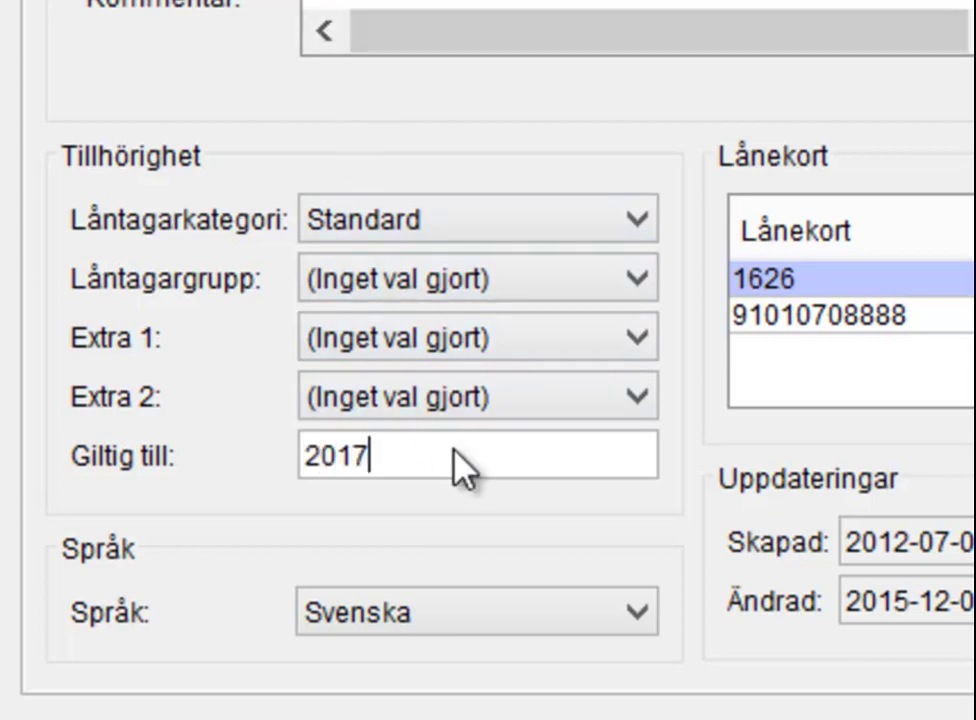
{"action": "type", "text": "31"}
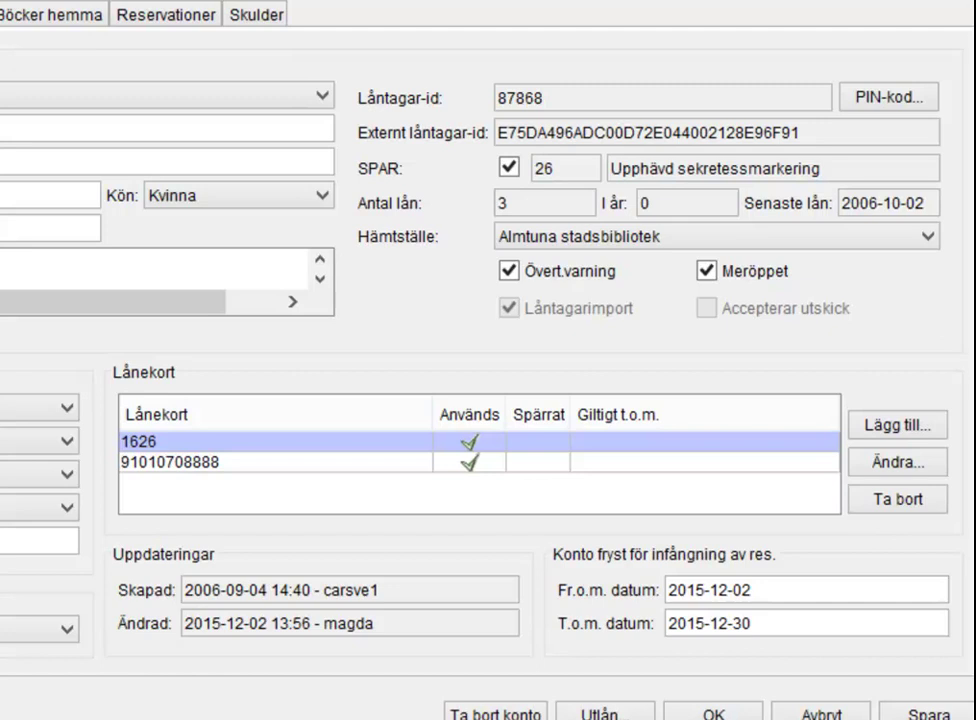
- Add a third library card with the borrower's card id and confirm it
{"action": "left_click", "coordinate": [897, 426]}
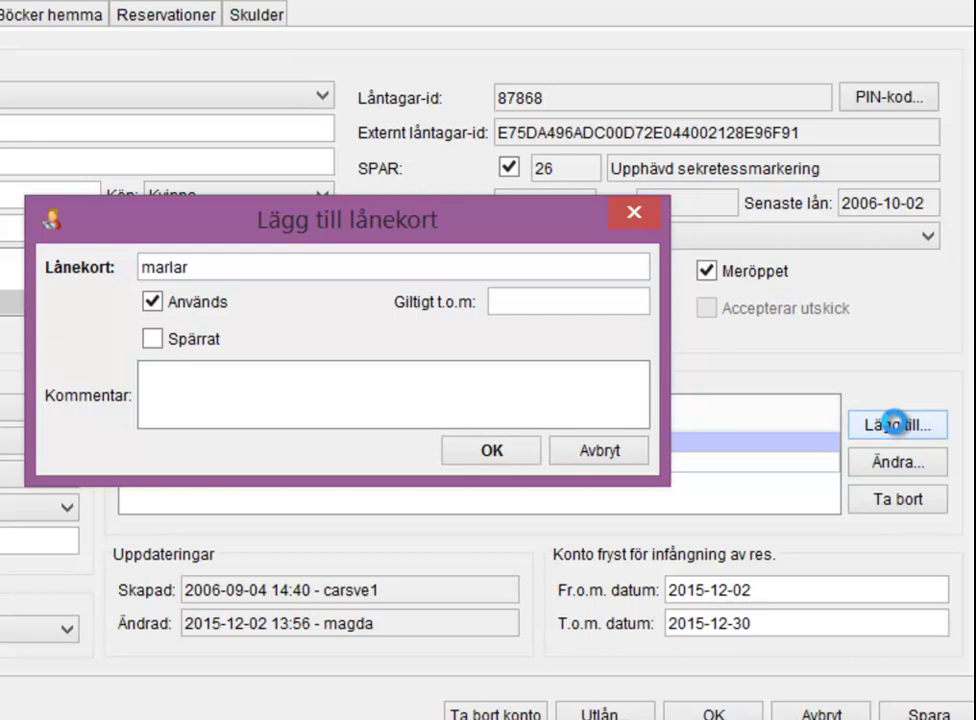
{"action": "left_click", "coordinate": [532, 458]}
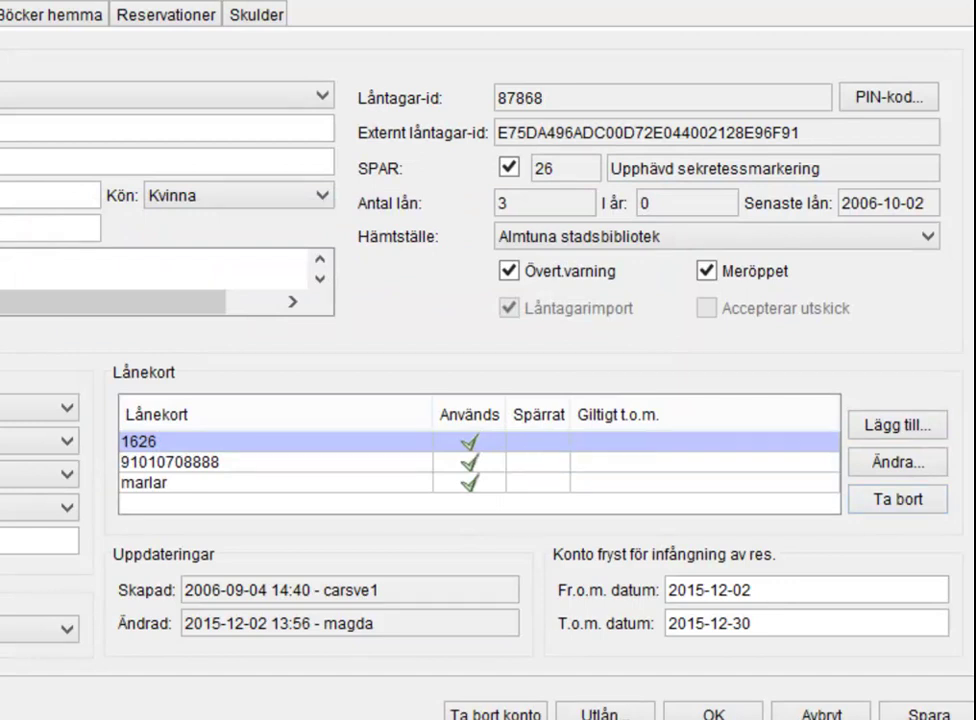
{"action": "key", "text": "Tab"}
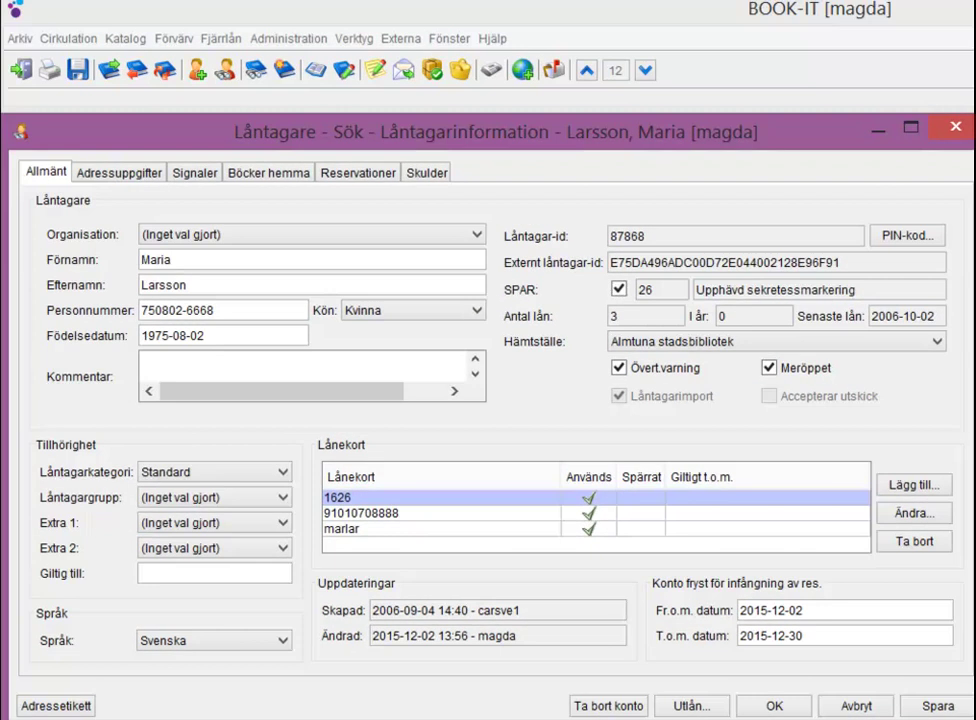
- Switch to the Adressuppgifter page listing addresses, e-mails and phone numbers
{"action": "left_click", "coordinate": [118, 172]}
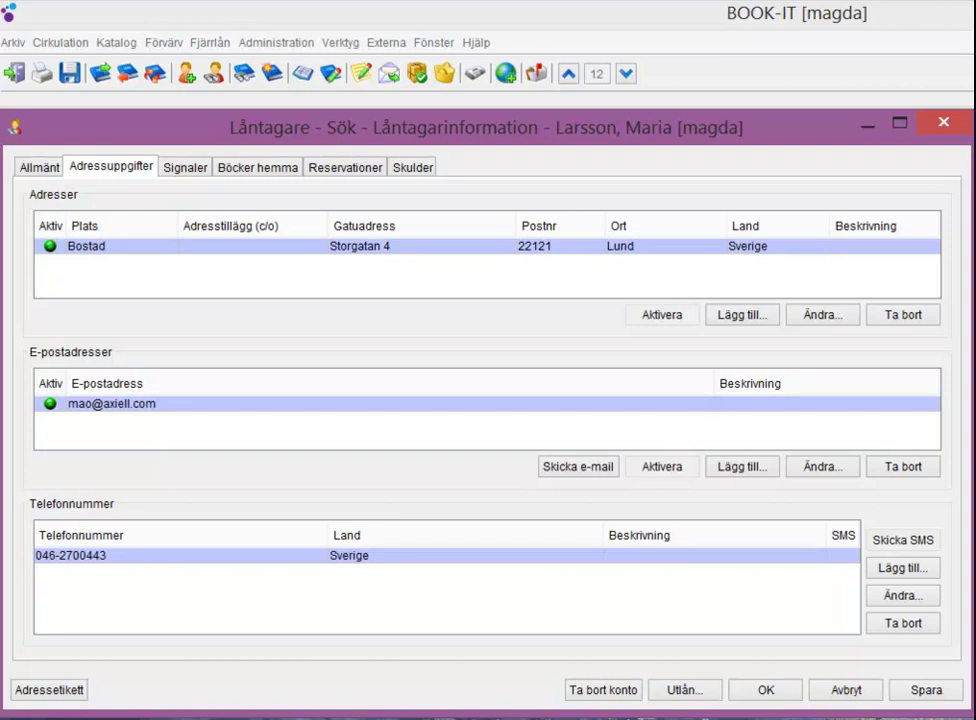
- Start a new address entry and set its Plats type to Bostad 2
{"action": "left_click", "coordinate": [745, 314]}
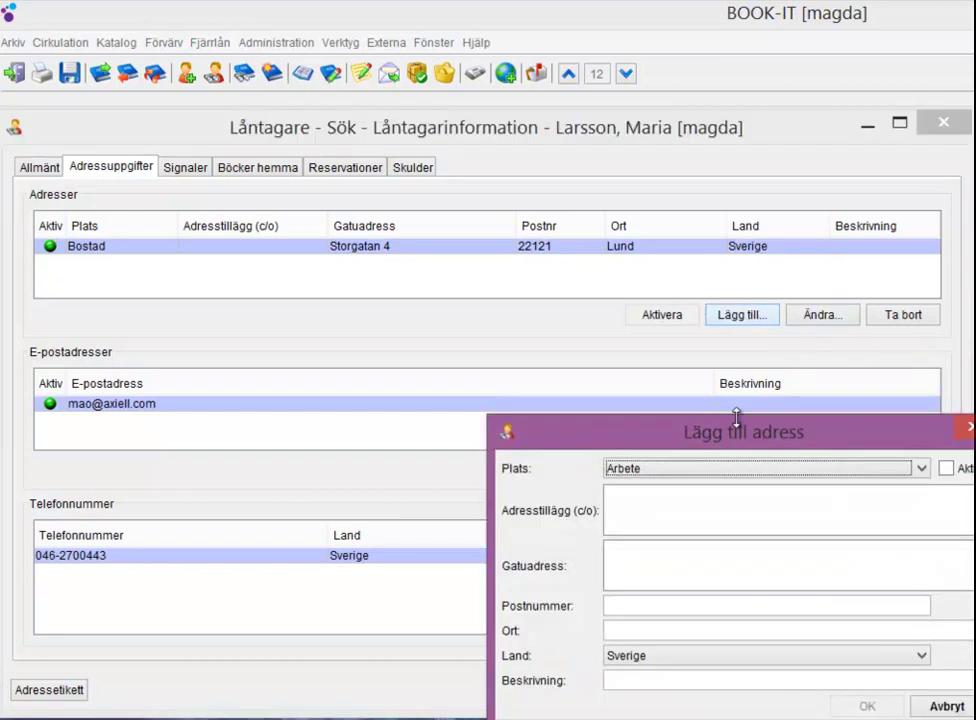
{"action": "left_click_drag", "start_coordinate": [736, 431], "coordinate": [557, 287]}
{"action": "left_click", "coordinate": [643, 320]}
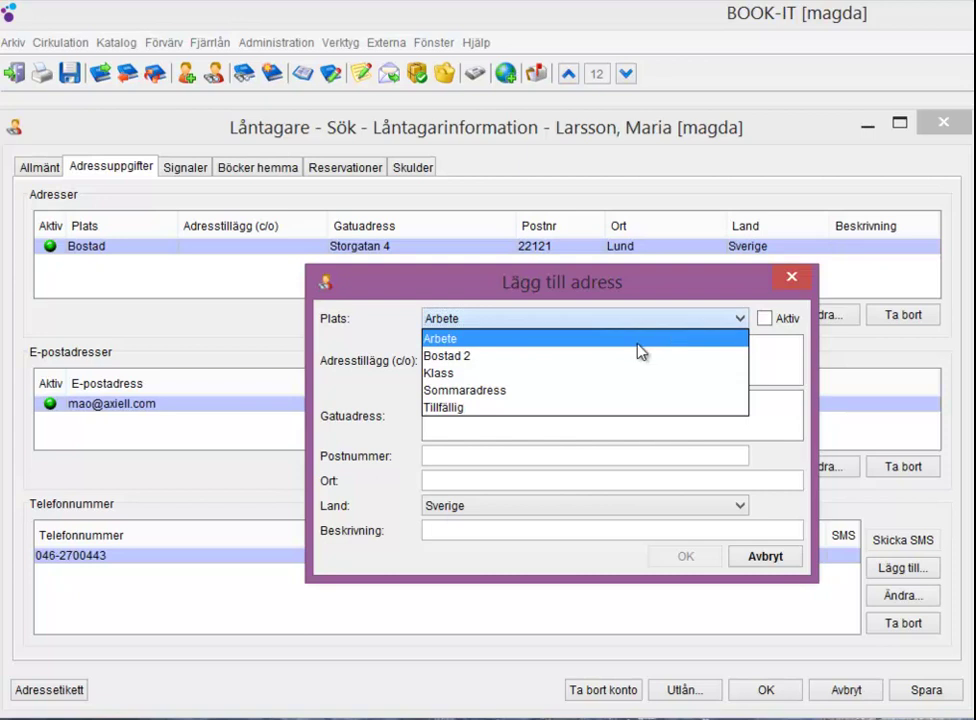
{"action": "left_click", "coordinate": [640, 355]}
- Fill in the c/o line, street, postcode and town, describe it 'pappans adress', and save
{"action": "left_click", "coordinate": [641, 352]}
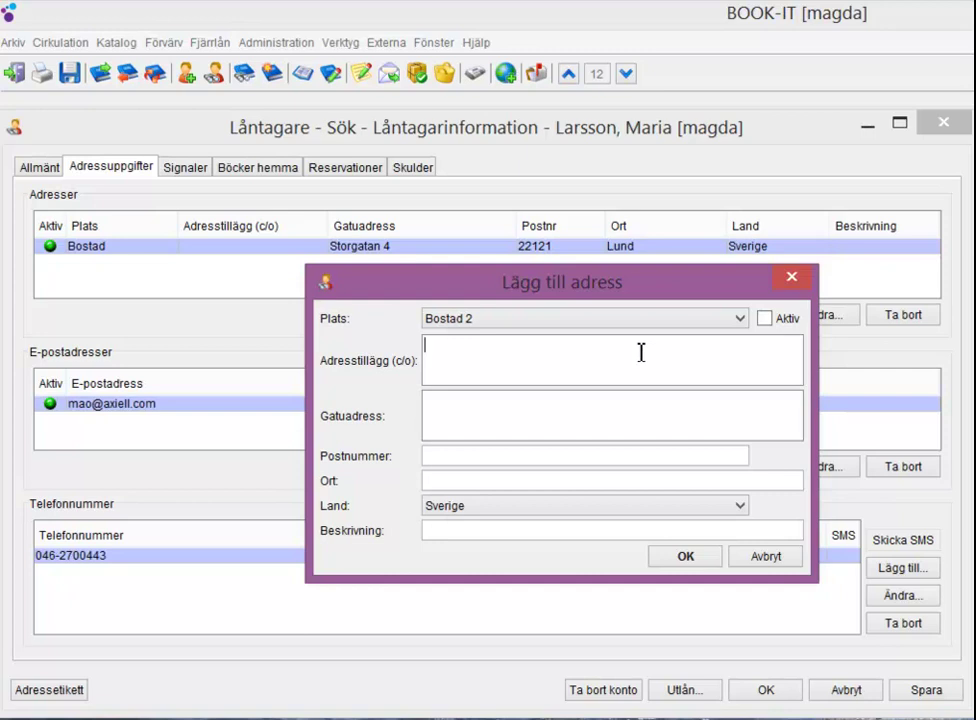
{"action": "type", "text": "c/o Jansson"}
{"action": "key", "text": "Tab"}
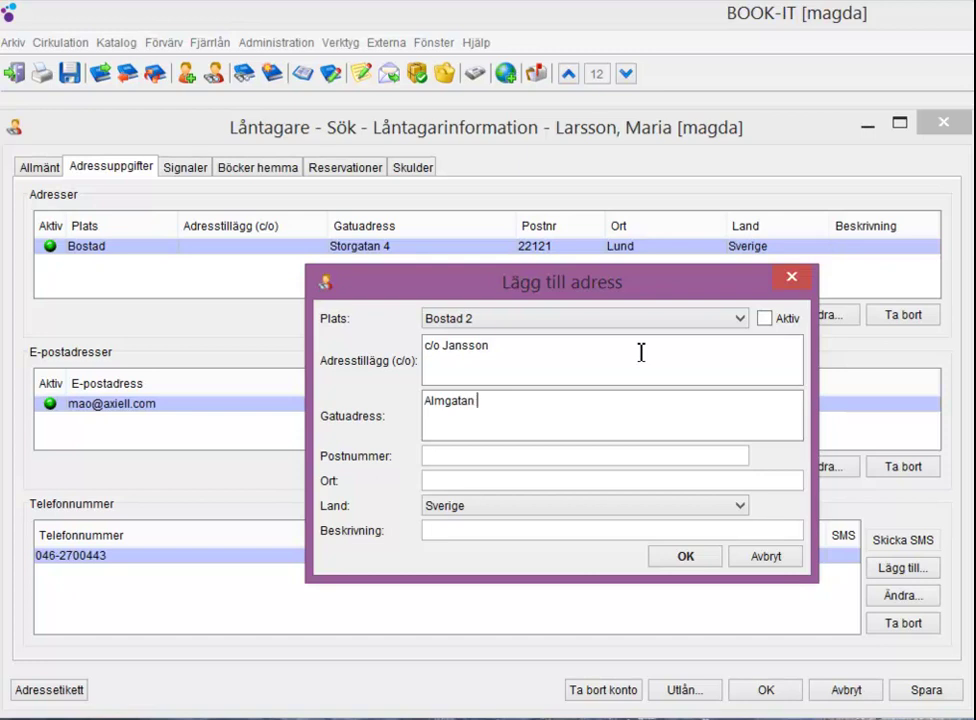
{"action": "key", "text": "Tab"}
{"action": "type", "text": "25344"}
{"action": "key", "text": "Tab"}
{"action": "type", "text": "Lund"}
{"action": "key", "text": "Tab"}
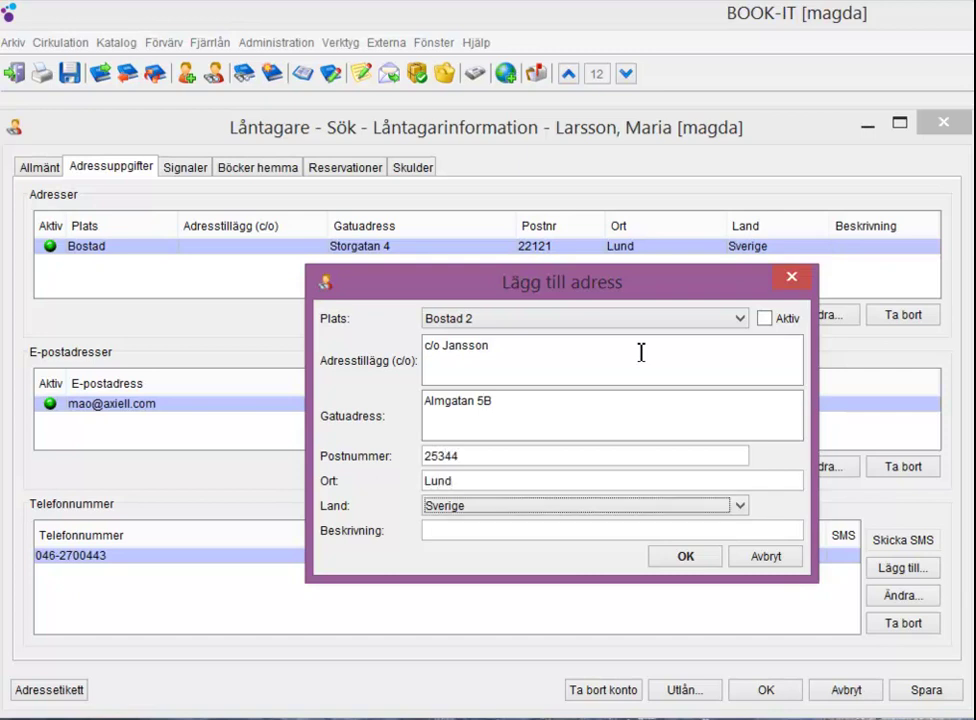
{"action": "key", "text": "Tab"}
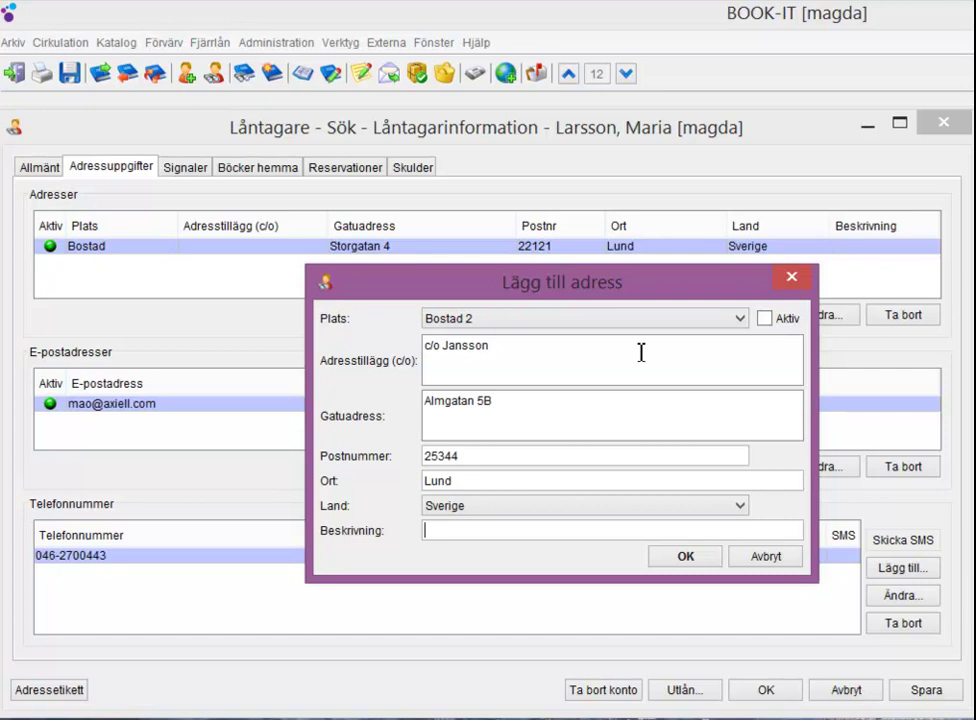
{"action": "type", "text": "pappans adress"}
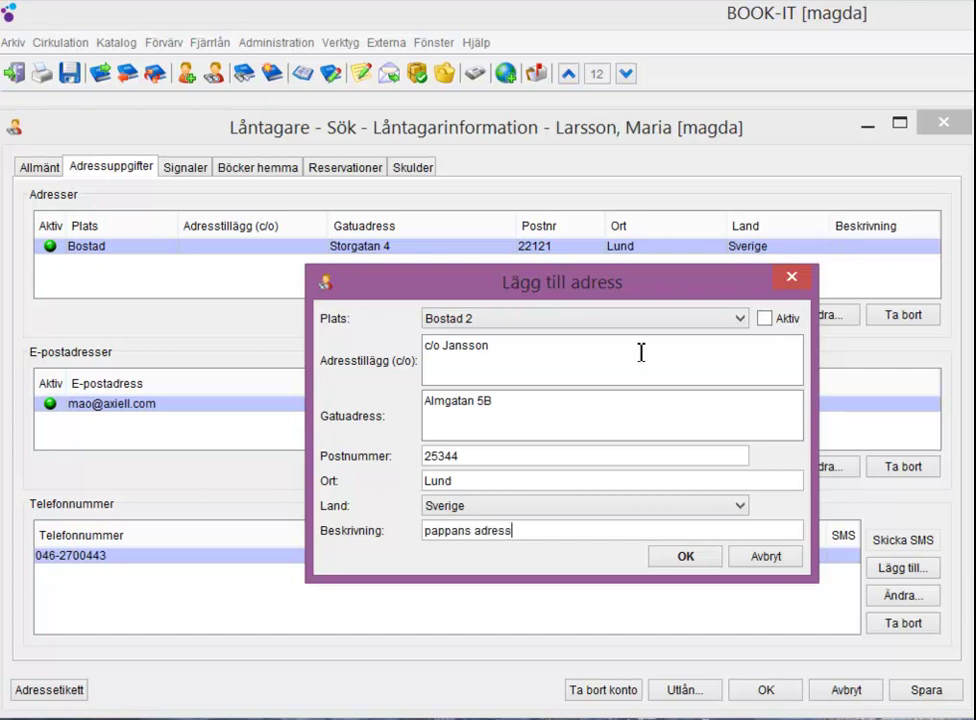
{"action": "key", "text": "Return"}
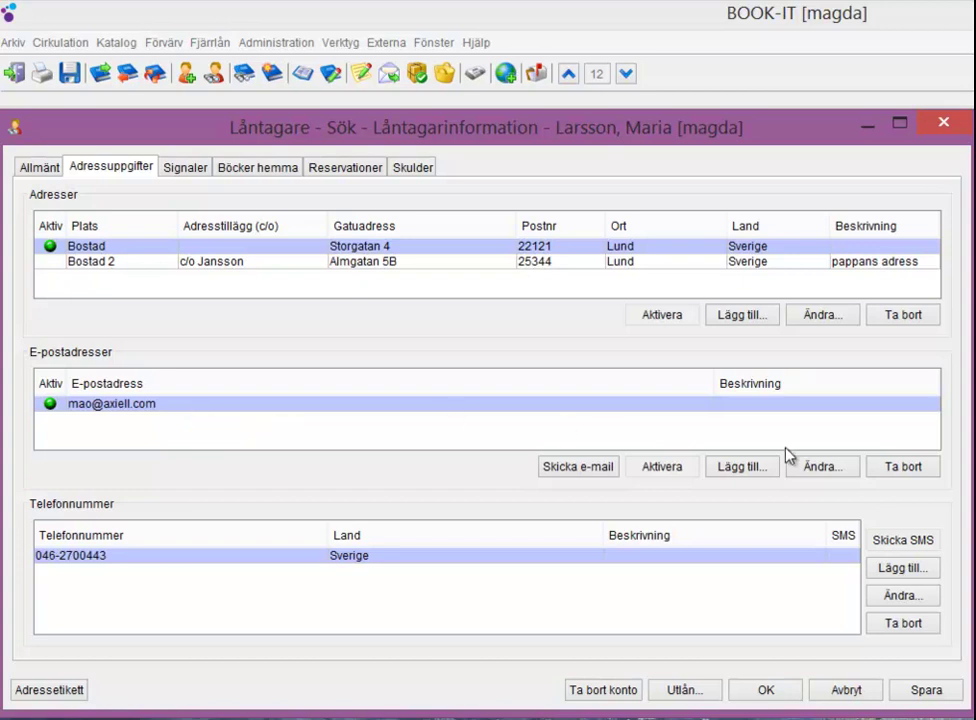
- Append a semicolon and the second e-mail address to the existing e-mail entry
{"action": "left_click", "coordinate": [845, 470]}
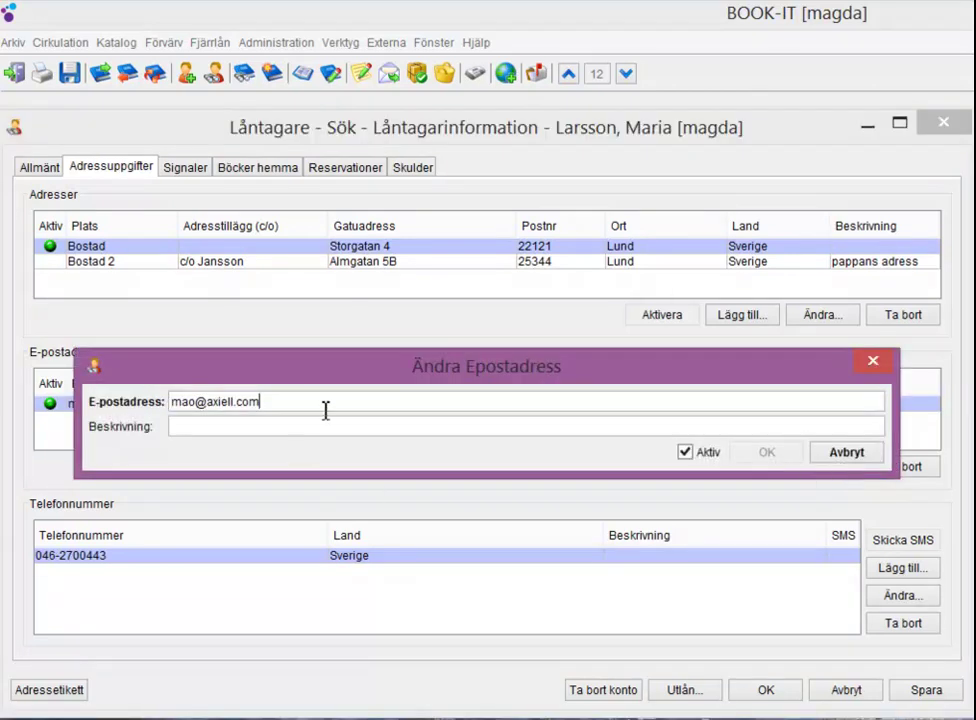
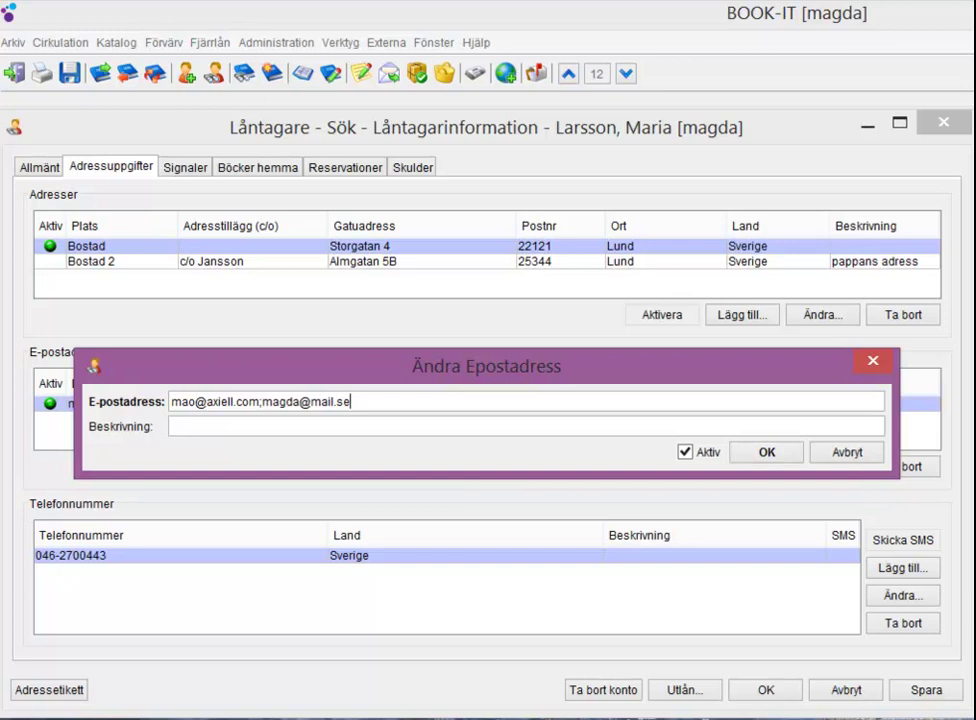
{"action": "left_click", "coordinate": [793, 455]}
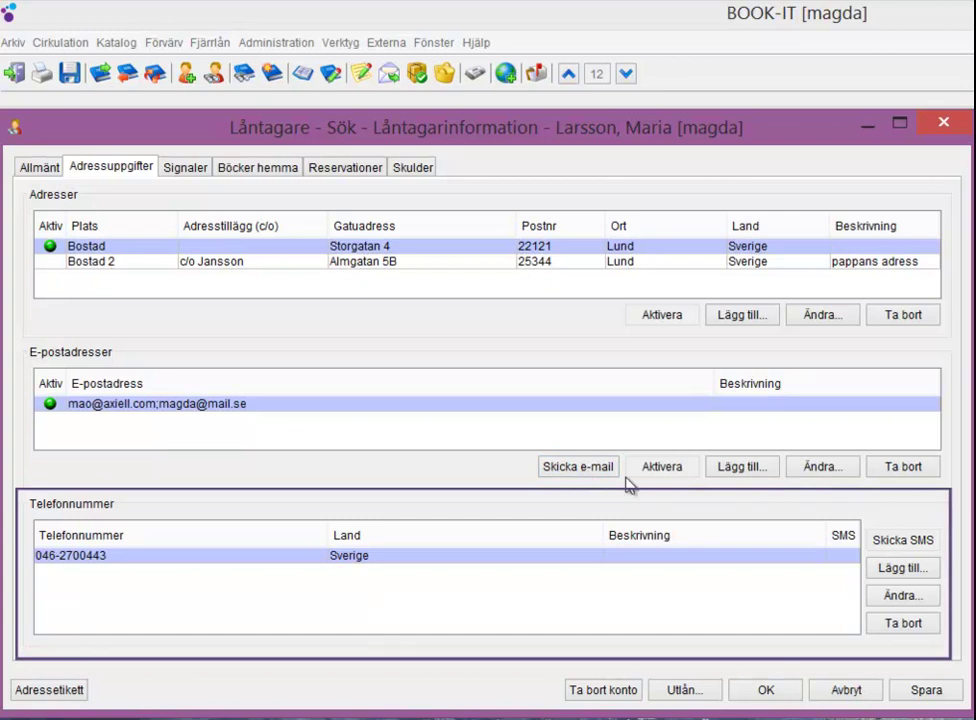
- Add the new mobile phone number with SMS allowed and save it
{"action": "left_click", "coordinate": [903, 568]}
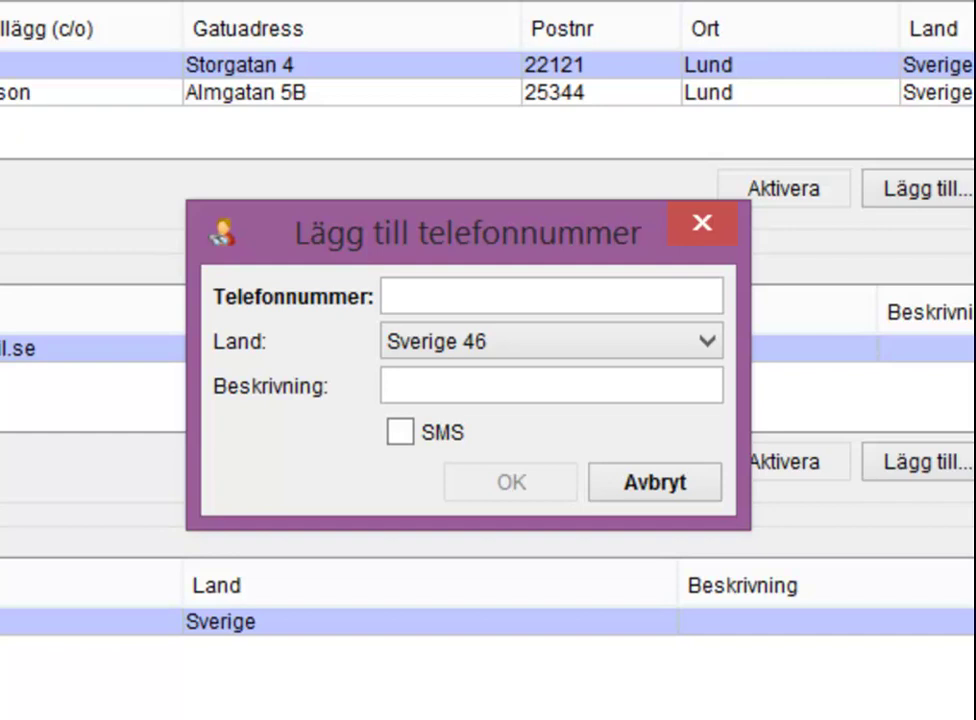
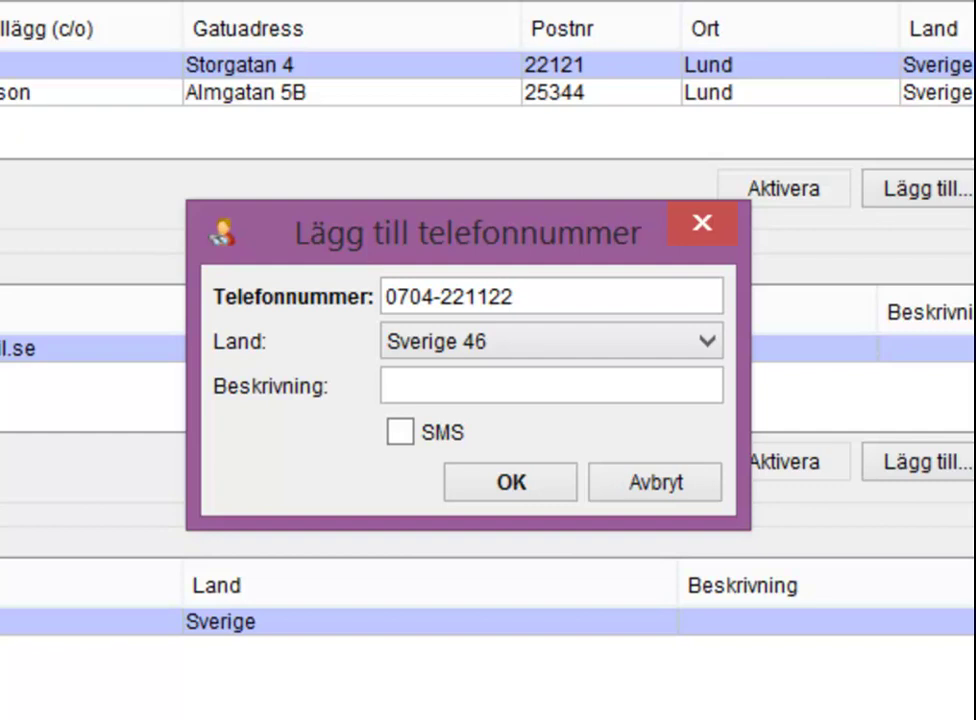
{"action": "left_click", "coordinate": [400, 432]}
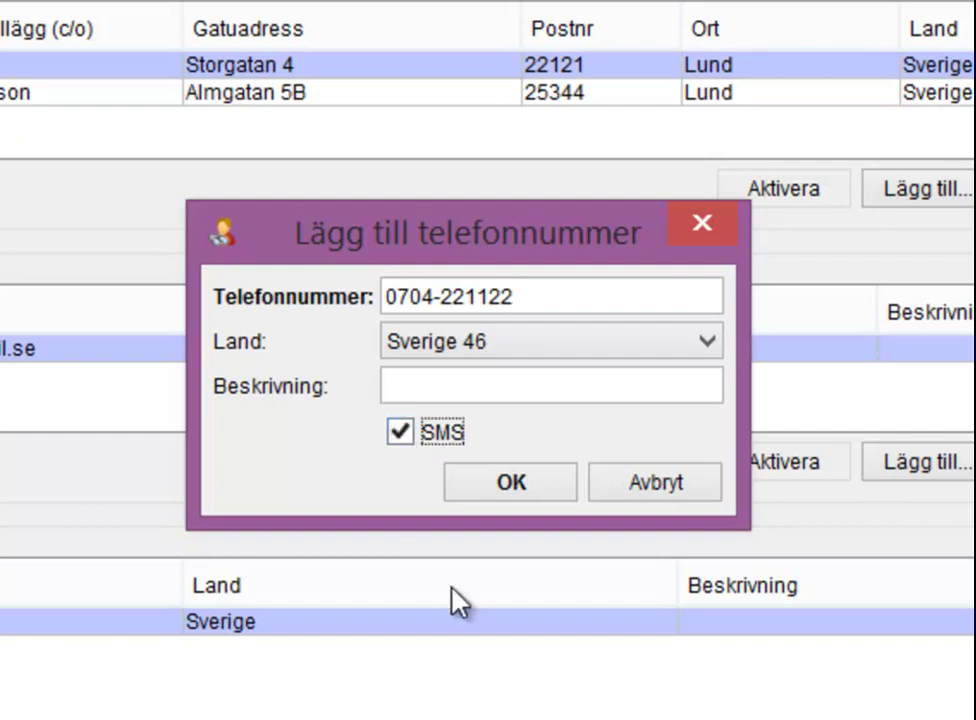
{"action": "left_click", "coordinate": [499, 486]}
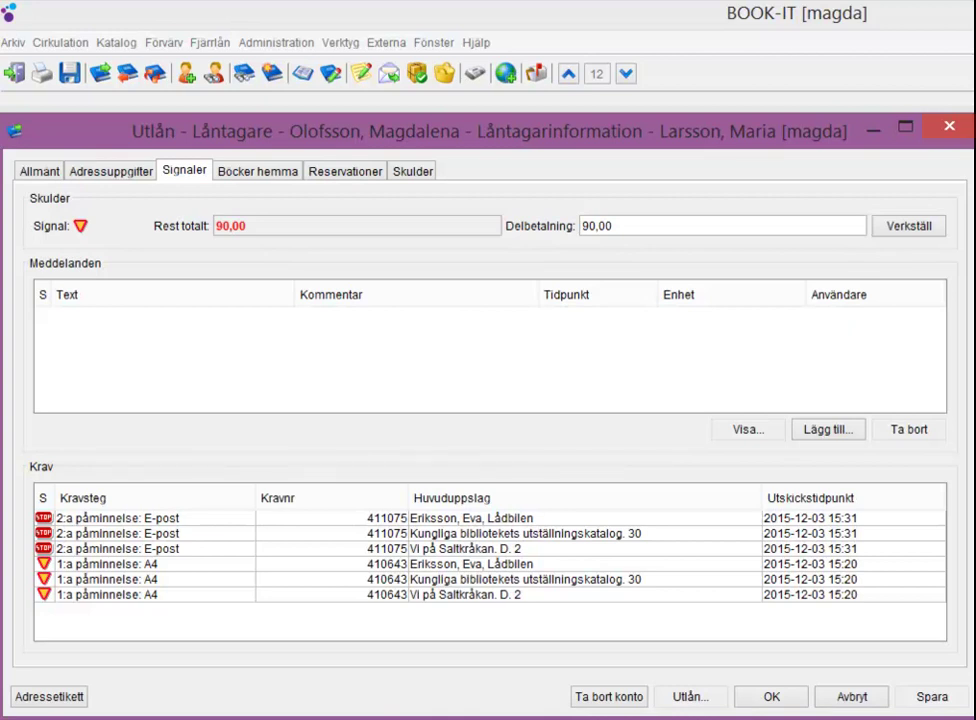
- Add a Varning message with the pasted forgotten-card text, then view it and close
{"action": "left_click", "coordinate": [817, 428]}
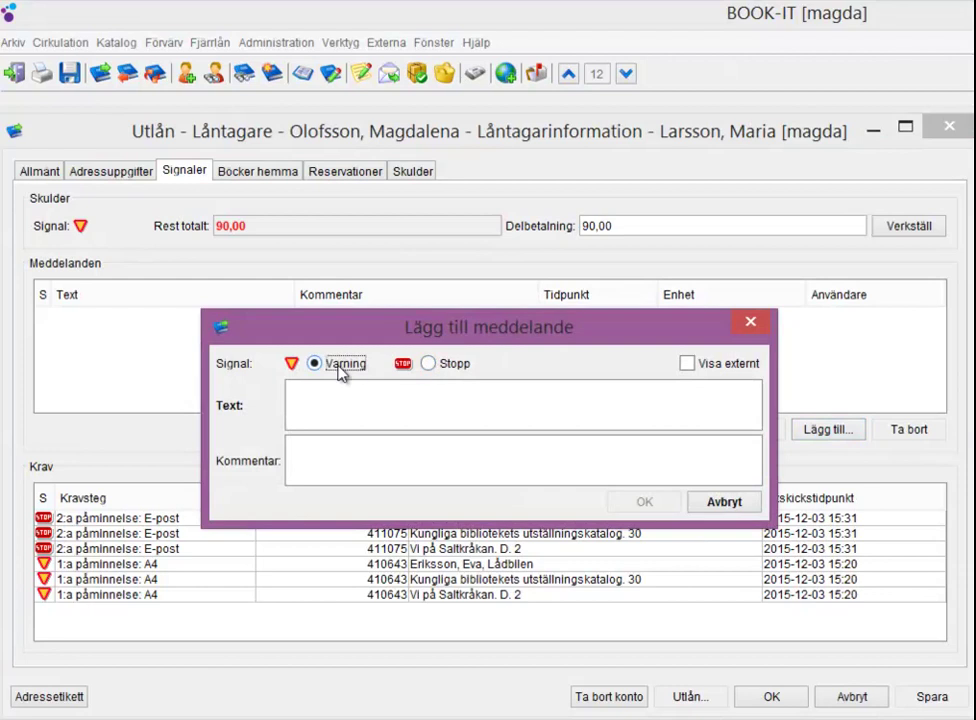
{"action": "left_click", "coordinate": [352, 399]}
{"action": "type", "text": "Glömt lånekortet i automat. Jag har provat ringa idag klockan 15.30 men får inte tag i henne."}
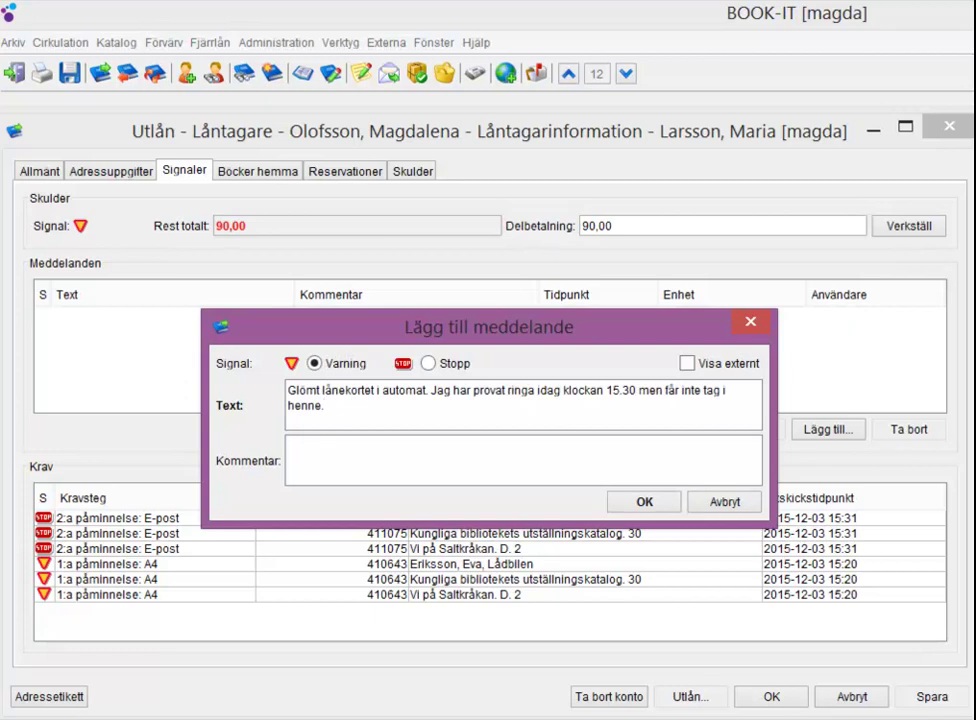
{"action": "left_click", "coordinate": [645, 502]}
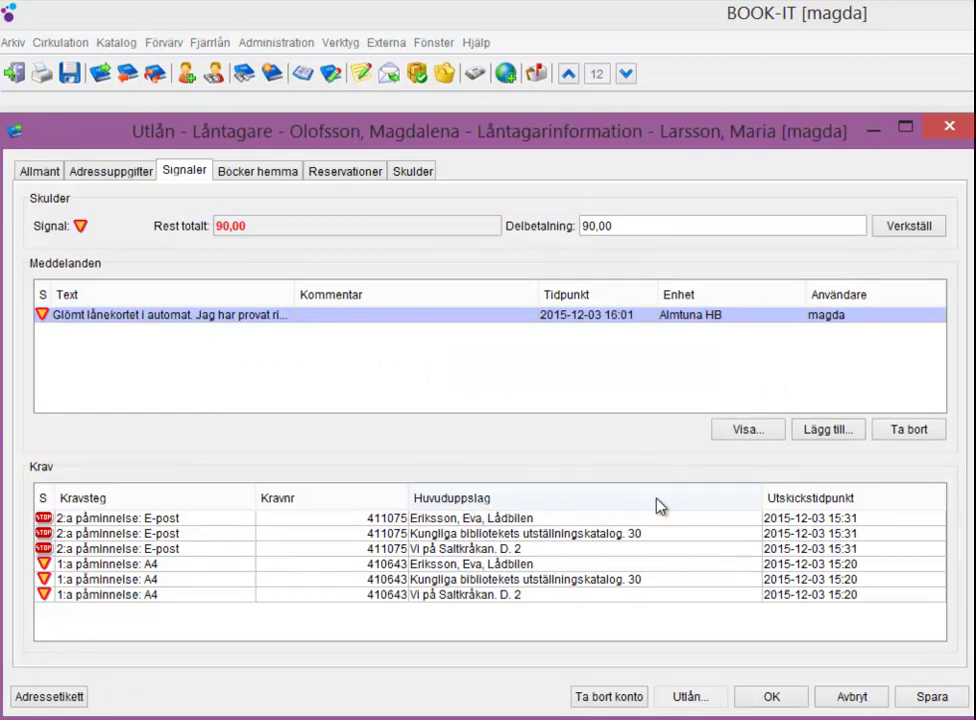
{"action": "left_click", "coordinate": [760, 428]}
{"action": "left_click", "coordinate": [726, 532]}
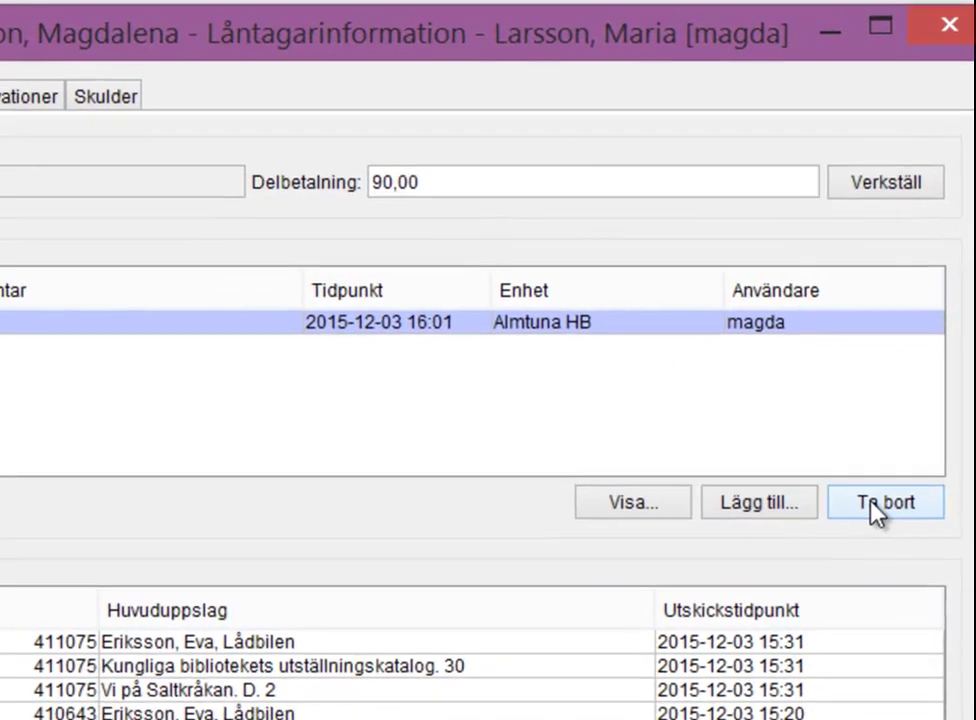
- Delete the warning message and apply a Delbetalning of 20 with Verkställ
{"action": "left_click", "coordinate": [872, 505]}
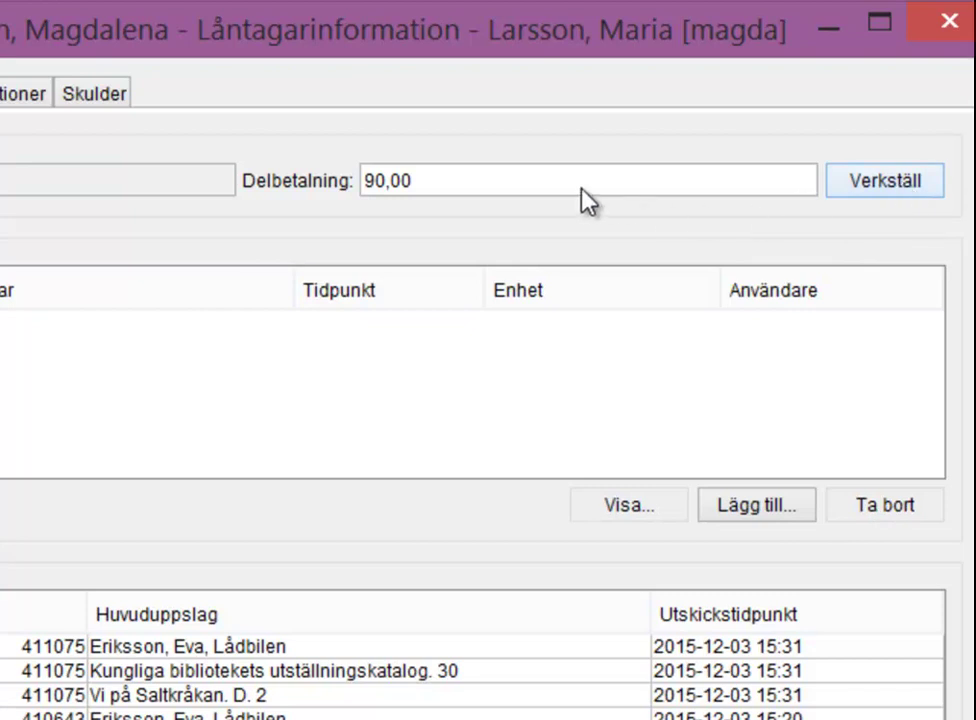
{"action": "double_click", "coordinate": [436, 185]}
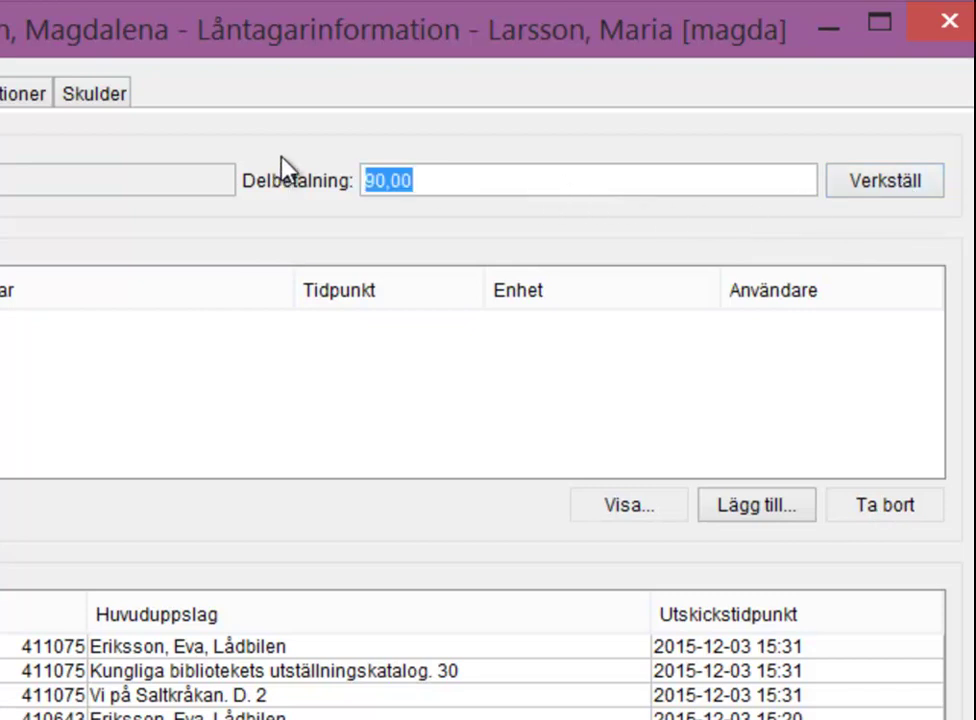
{"action": "type", "text": "20"}
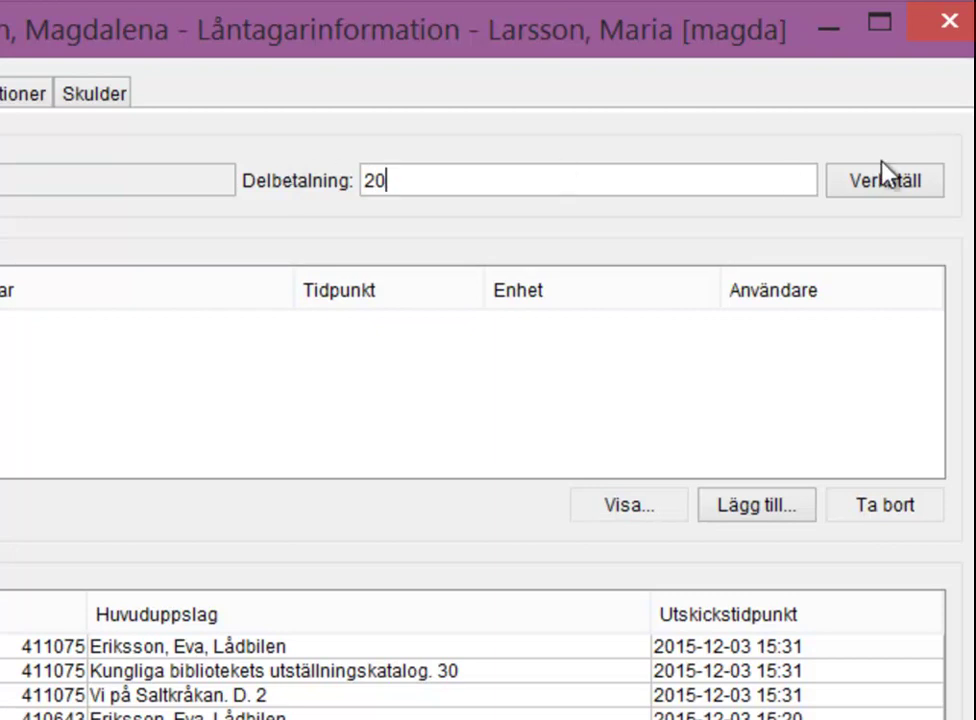
{"action": "left_click", "coordinate": [884, 174]}
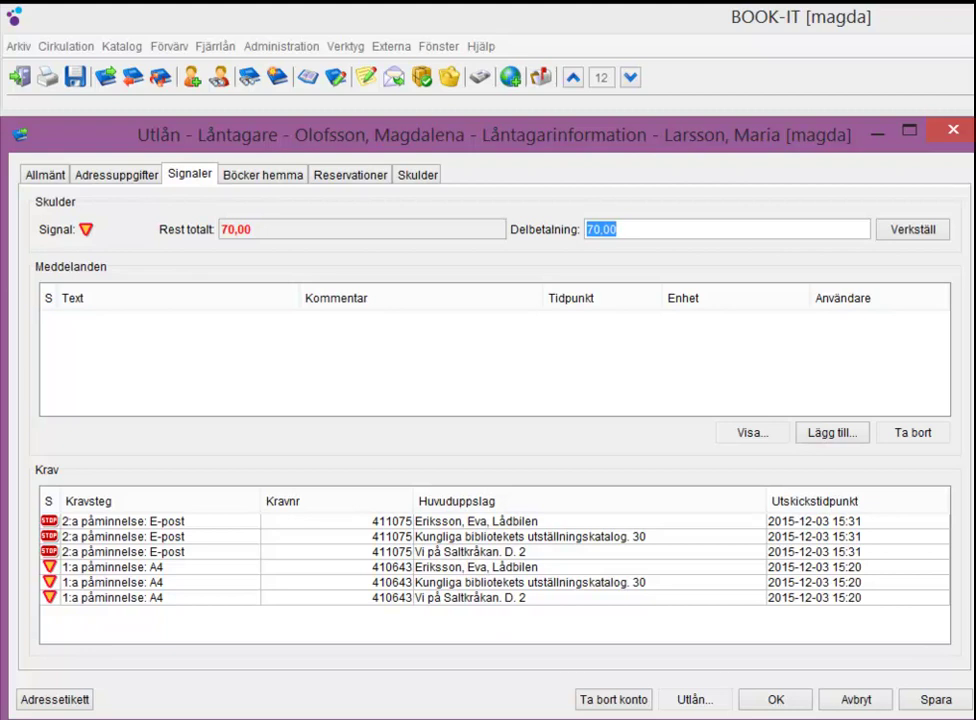
- Check The pianist overdue fee details, showing 20,00 paid and 20,00 remaining, then close
{"action": "left_click", "coordinate": [422, 180]}
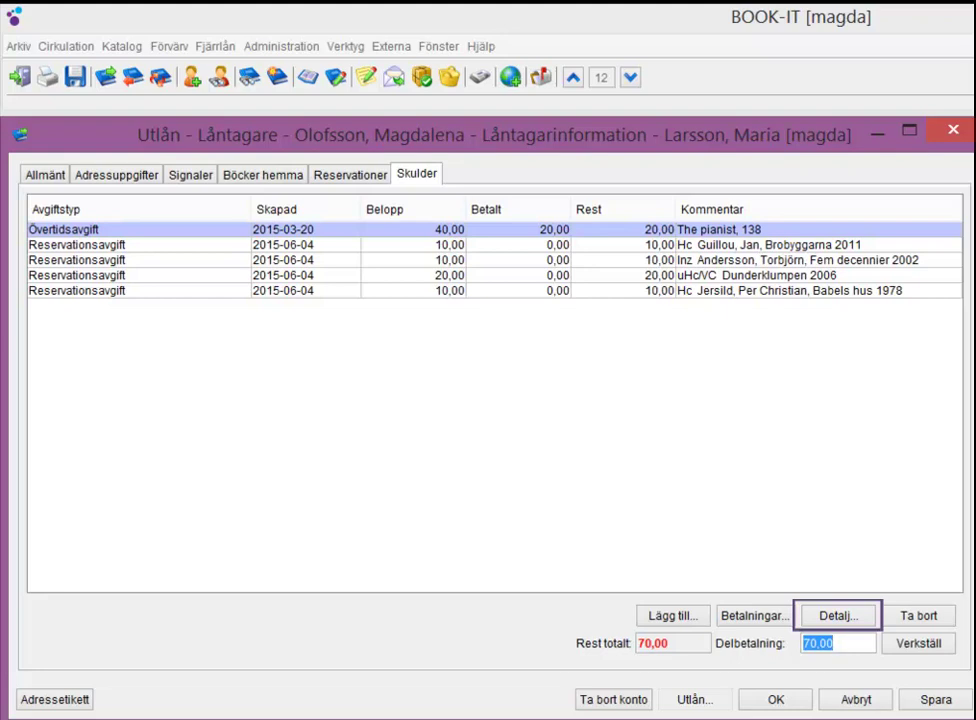
{"action": "left_click", "coordinate": [379, 238]}
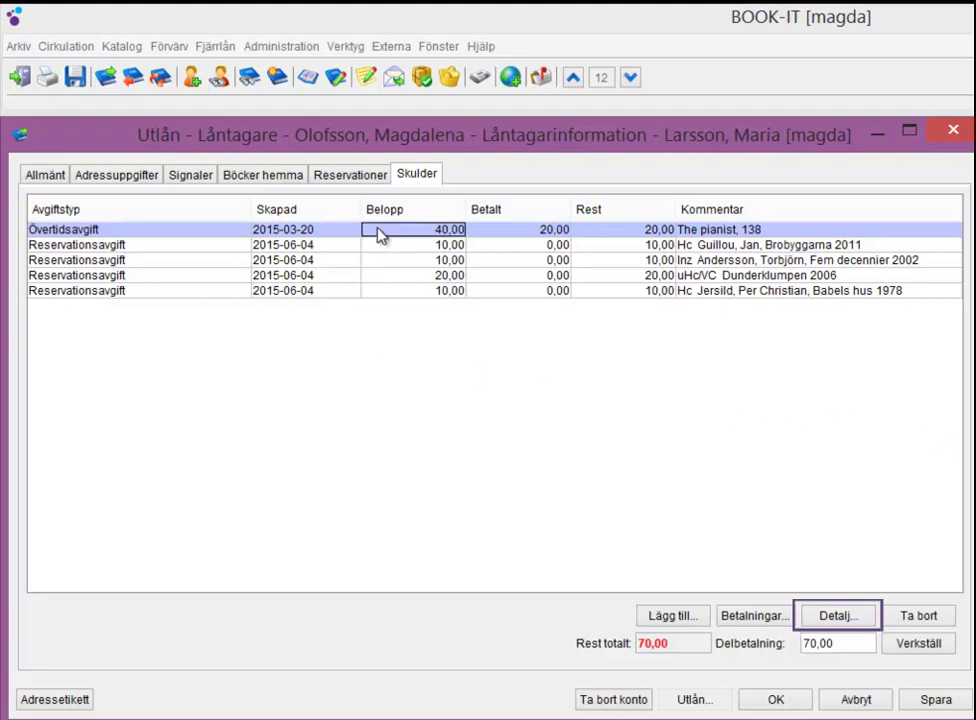
{"action": "left_click", "coordinate": [829, 617]}
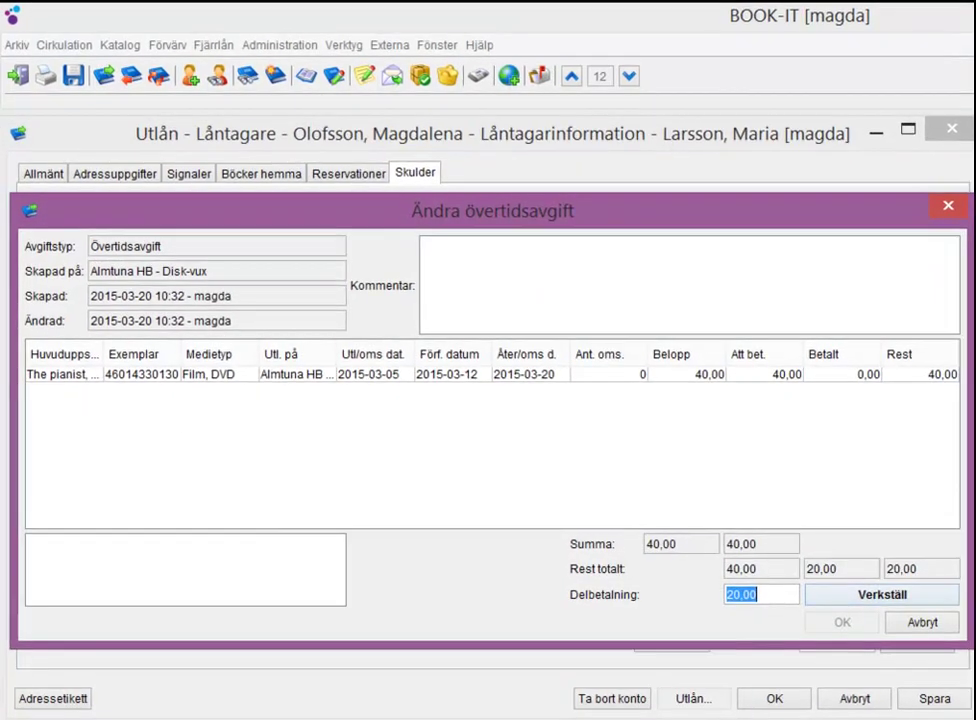
{"action": "left_click", "coordinate": [54, 378]}
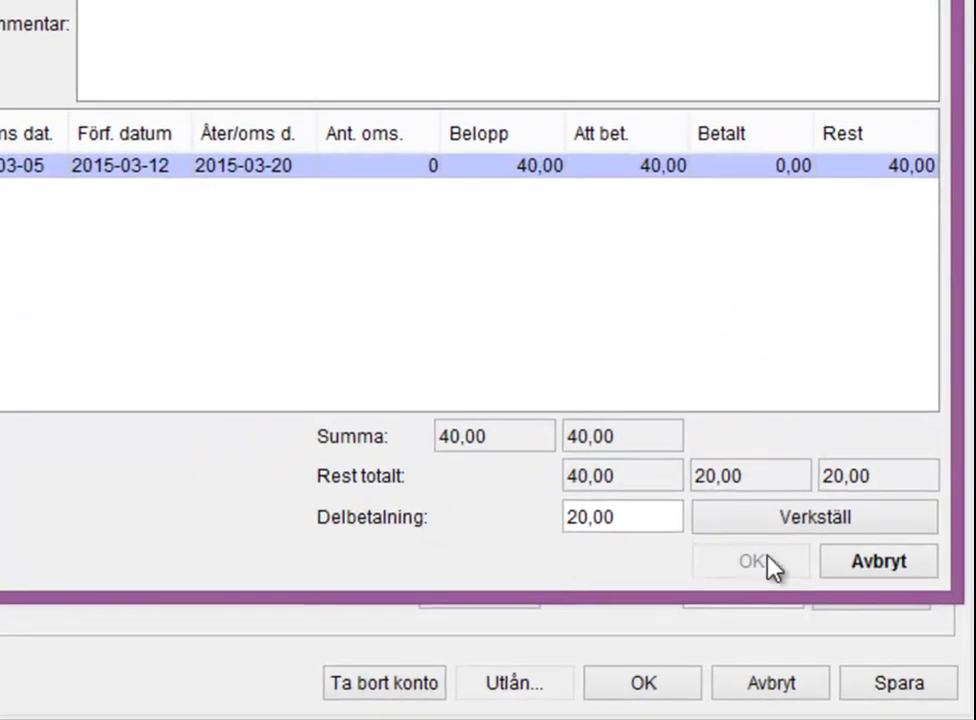
{"action": "left_click", "coordinate": [862, 566]}
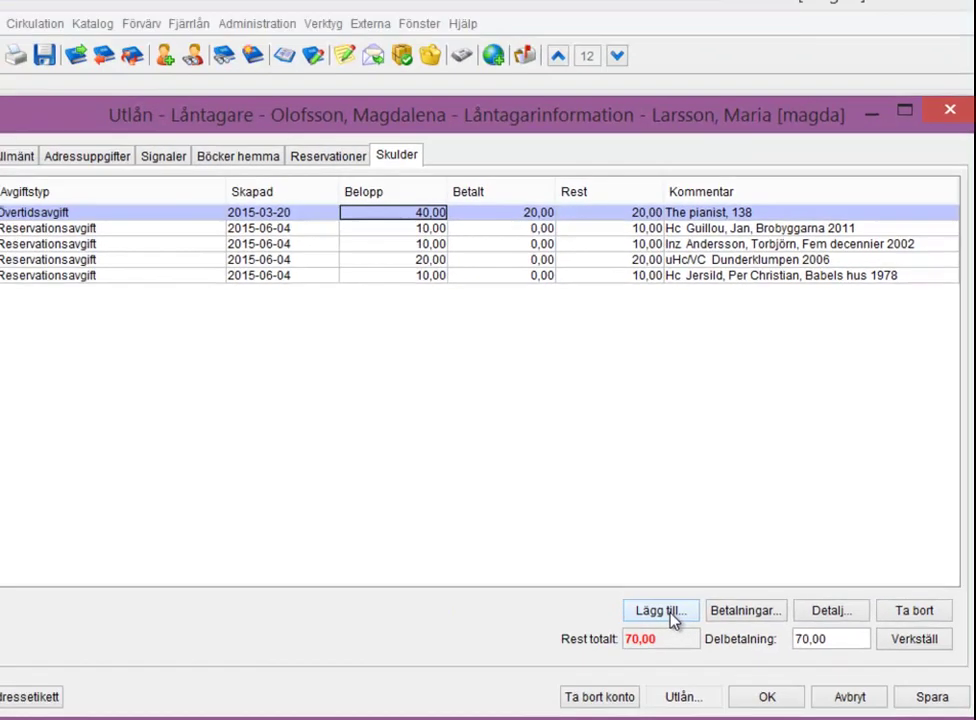
- Add a new debt of 2 with the comment 'Kopior' to the borrower's account
{"action": "left_click", "coordinate": [497, 555]}
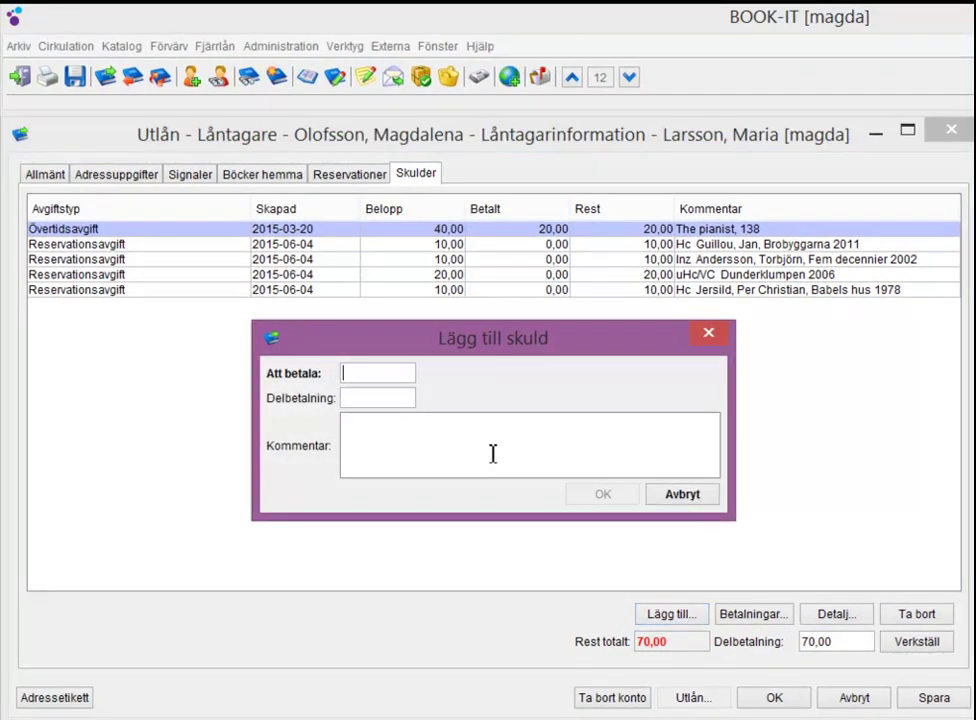
{"action": "type", "text": "2"}
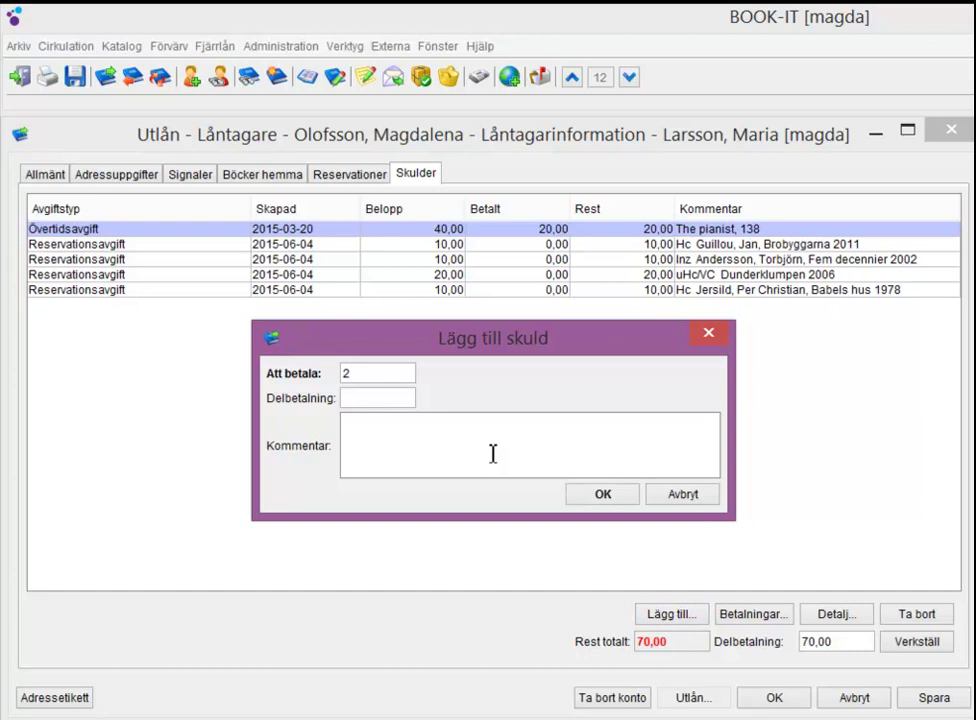
{"action": "left_click", "coordinate": [493, 453]}
{"action": "type", "text": "Kopior"}
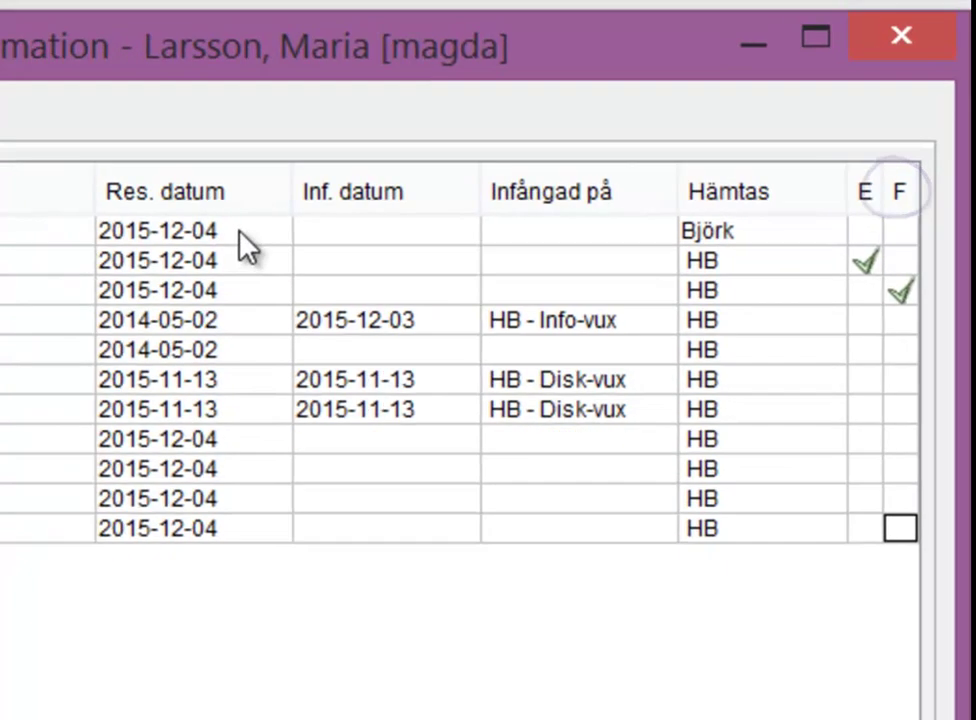
- Set the Midvinterblod reservation to be picked up at Huvudbiblioteket, then show the books-at-home list
{"action": "left_click", "coordinate": [193, 238]}
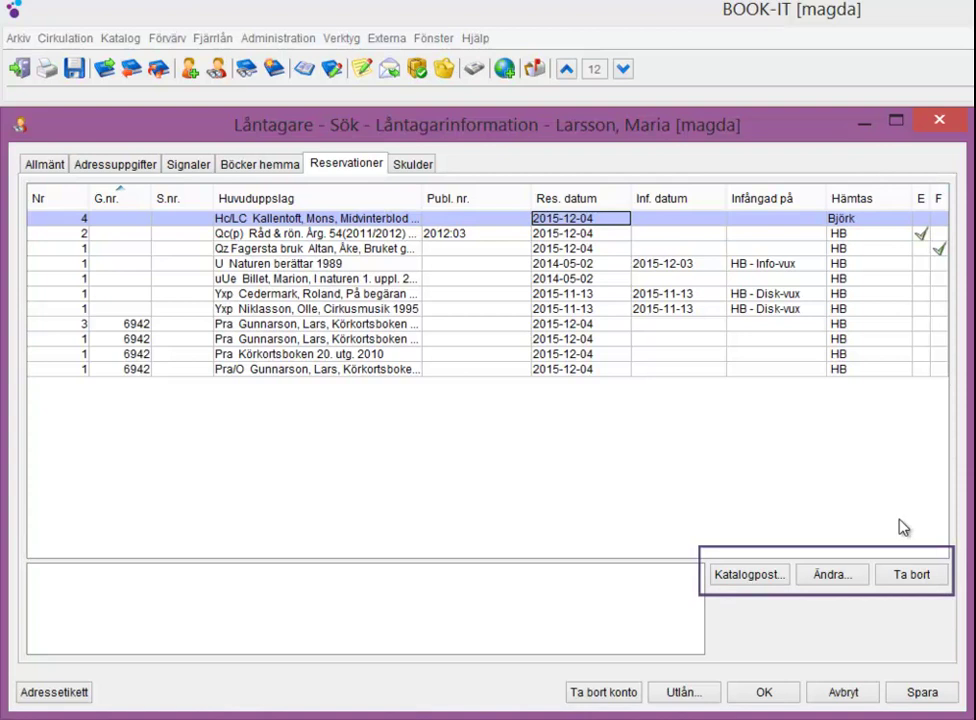
{"action": "left_click", "coordinate": [831, 577]}
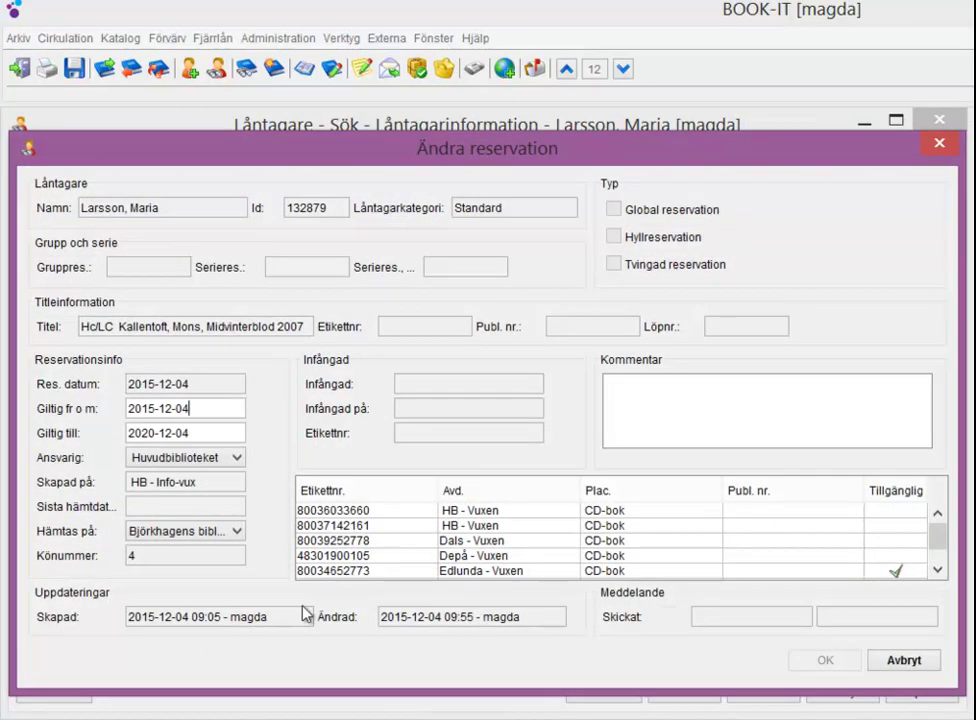
{"action": "left_click", "coordinate": [230, 532]}
{"action": "scroll", "coordinate": [238, 600], "scroll_direction": "up", "scroll_amount": 1}
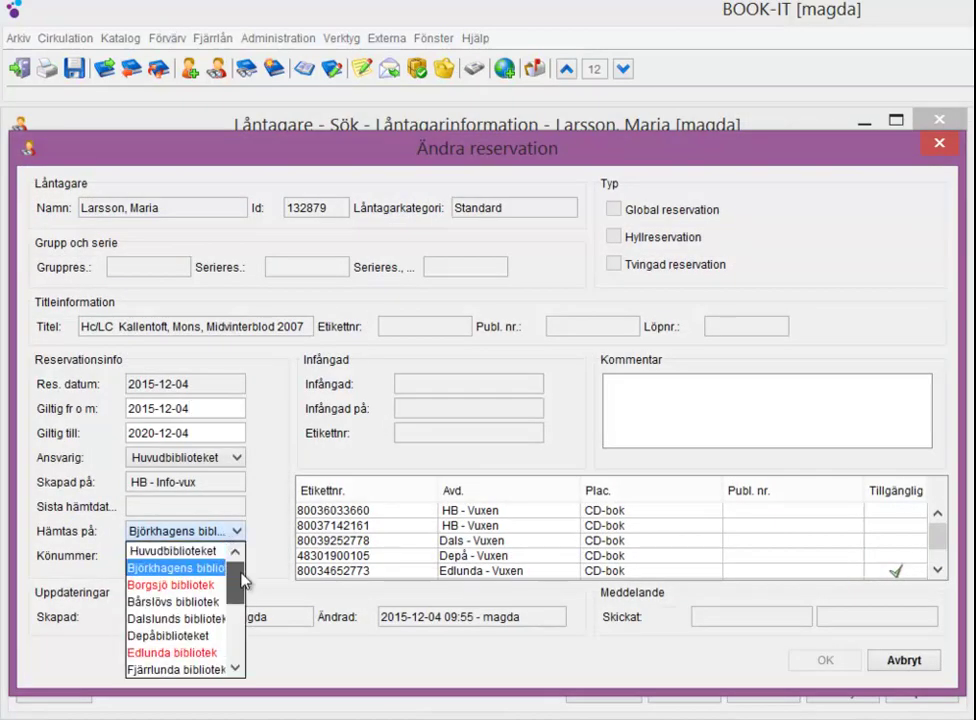
{"action": "left_click", "coordinate": [185, 551]}
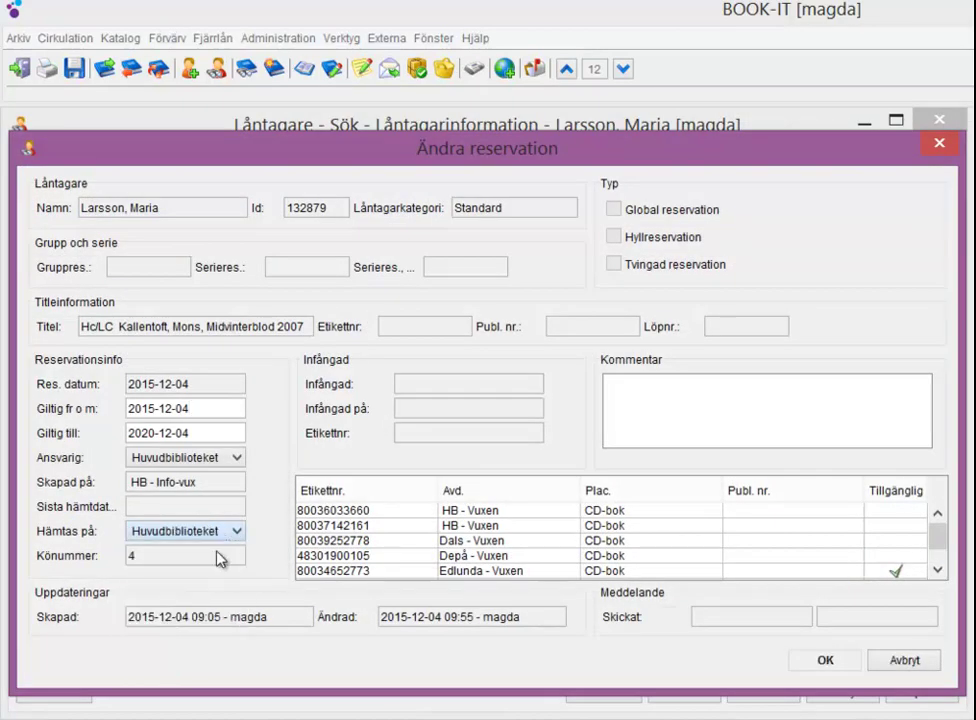
{"action": "left_click", "coordinate": [824, 665]}
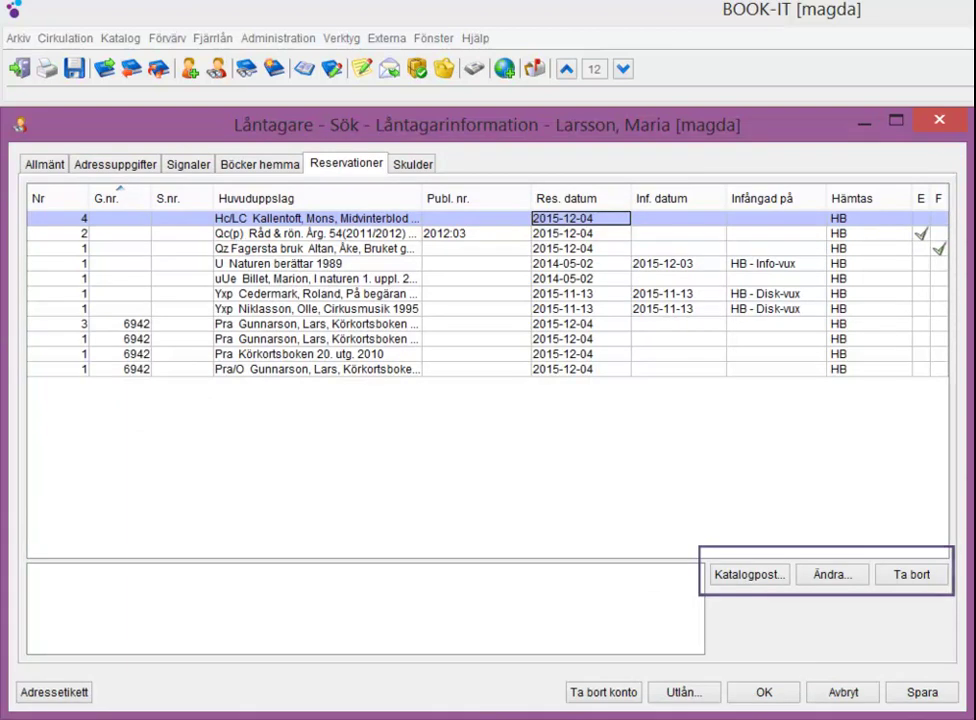
{"action": "left_click", "coordinate": [259, 163]}
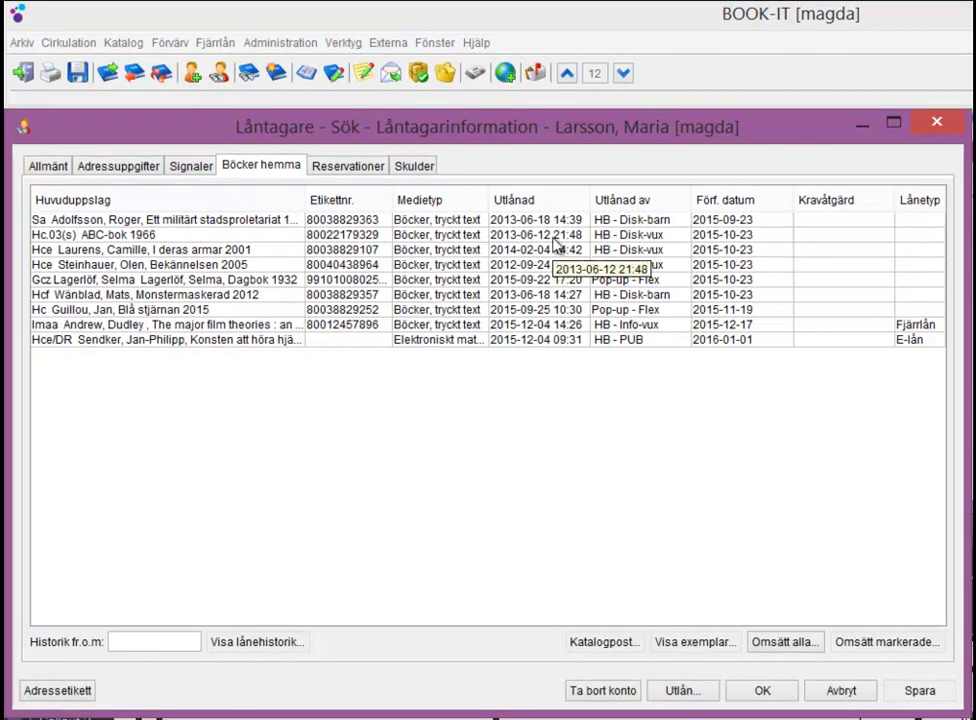
- Inspect the copy details of the loaned ABC-bok 1966, then close them
{"action": "left_click", "coordinate": [553, 238]}
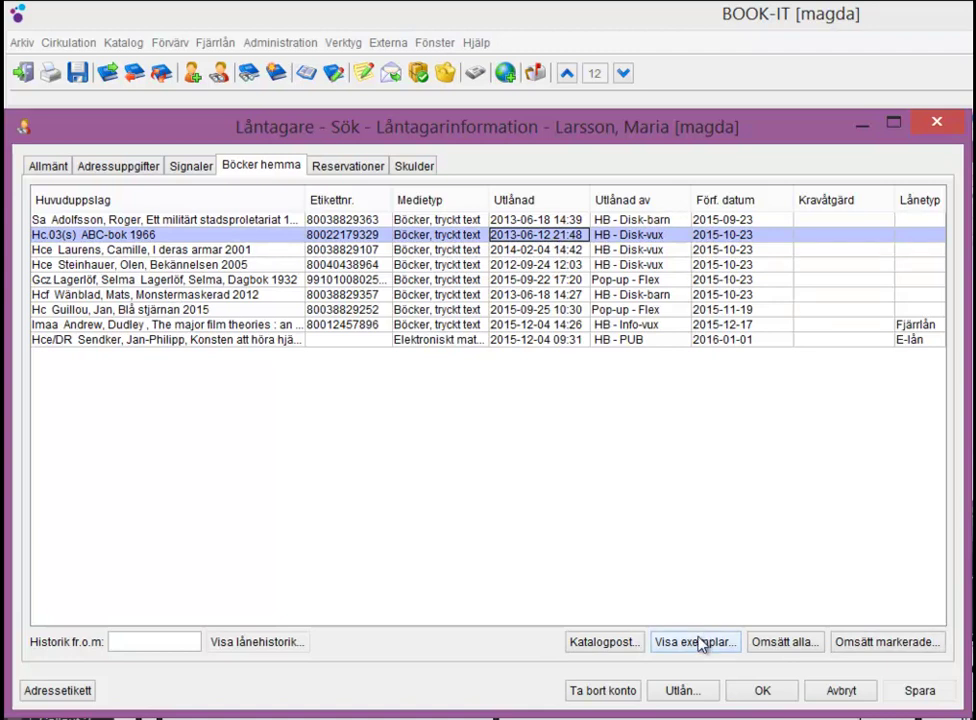
{"action": "left_click", "coordinate": [697, 642]}
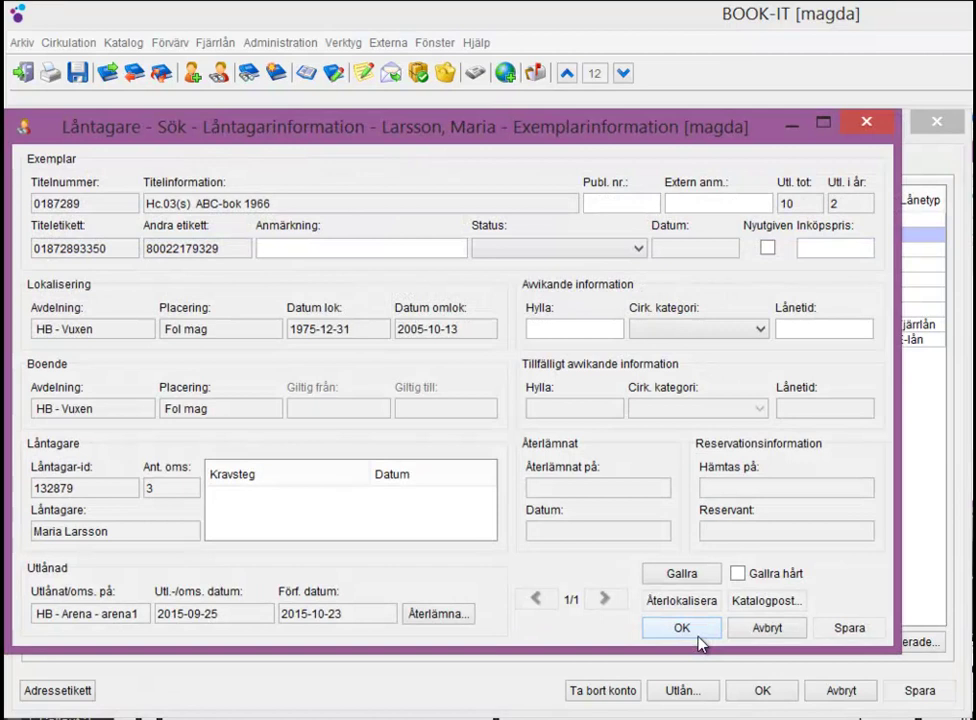
{"action": "left_click", "coordinate": [699, 636]}
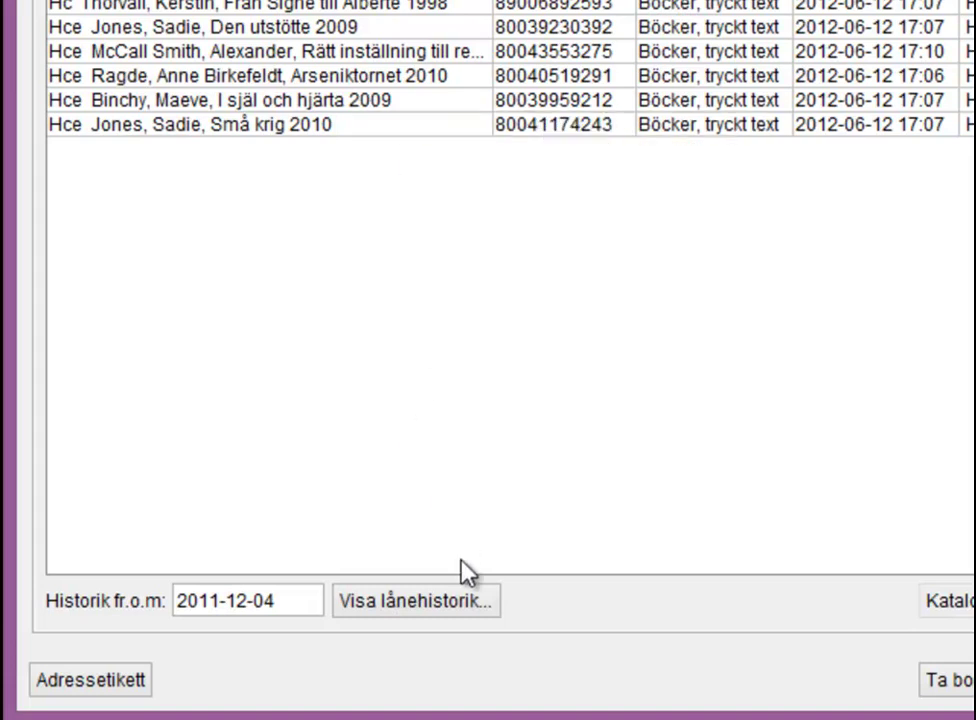
- Look through the other borrower's Lånehistorik list, then close it
{"action": "left_click", "coordinate": [456, 604]}
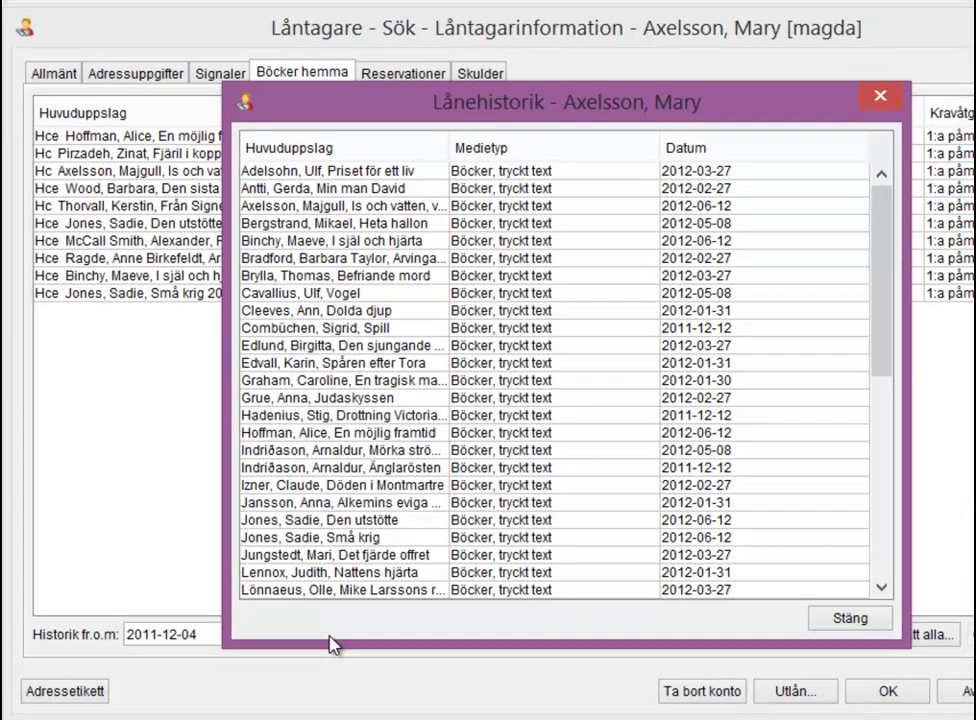
{"action": "left_click", "coordinate": [840, 620]}
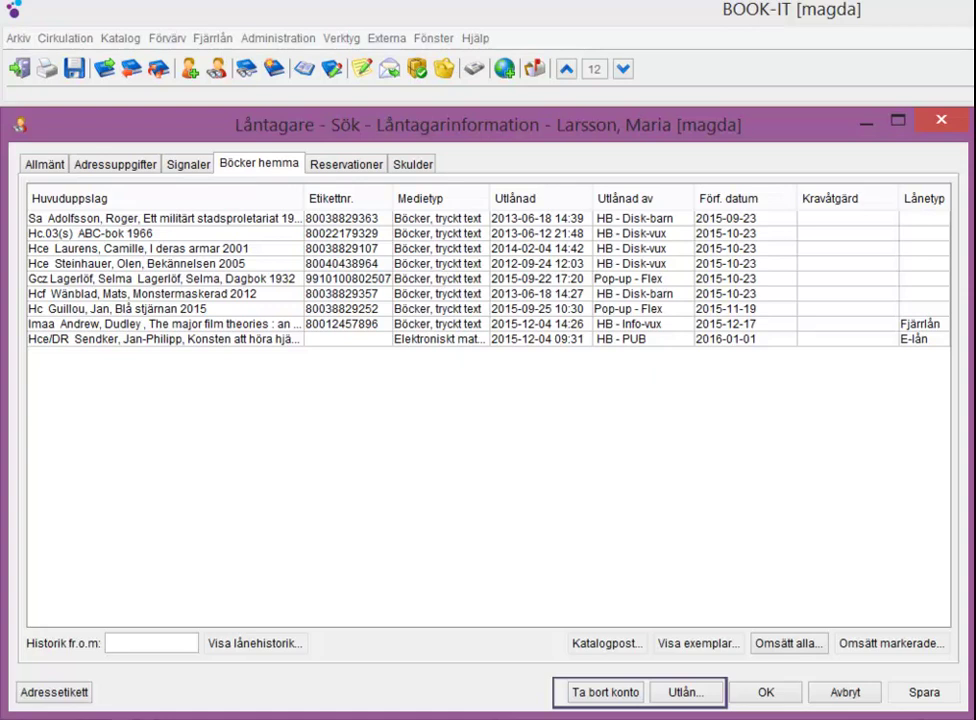
{"action": "left_click", "coordinate": [684, 692]}
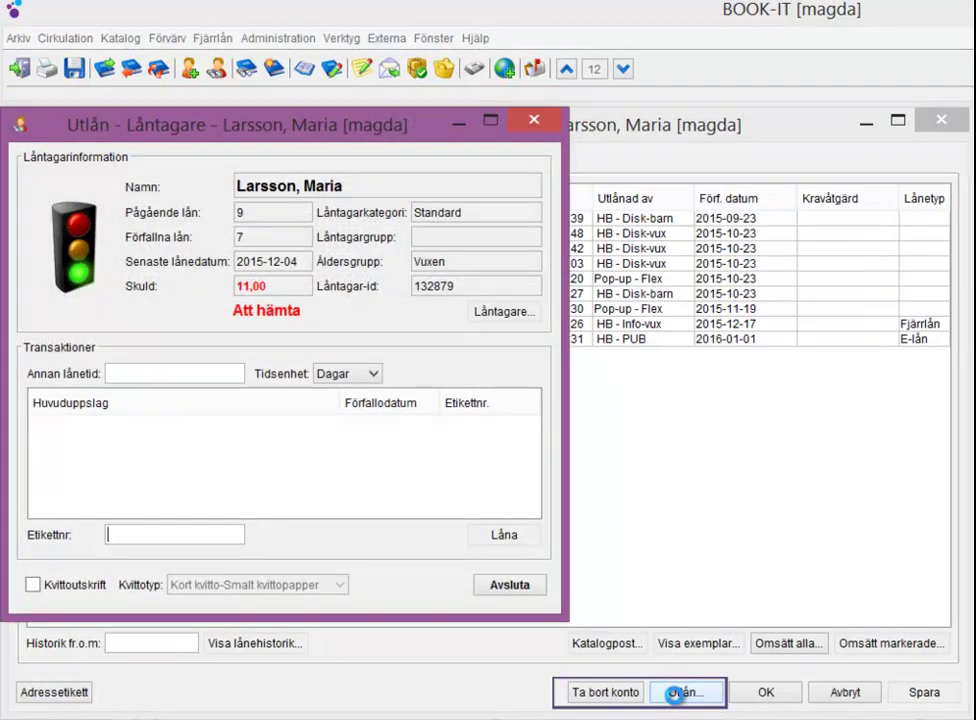
{"action": "key", "text": "Escape"}
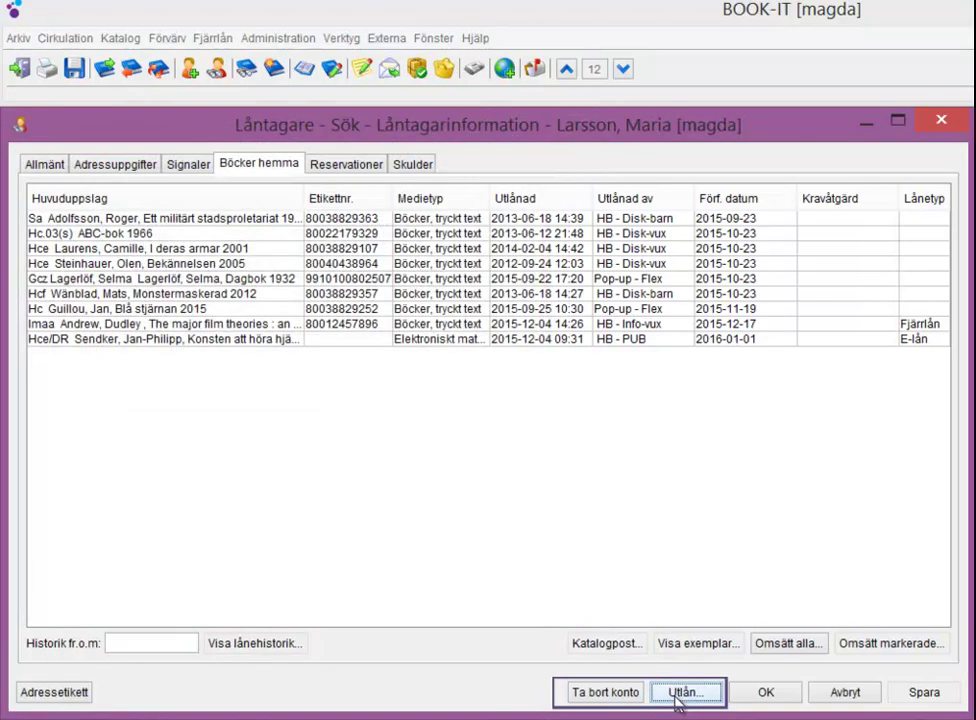